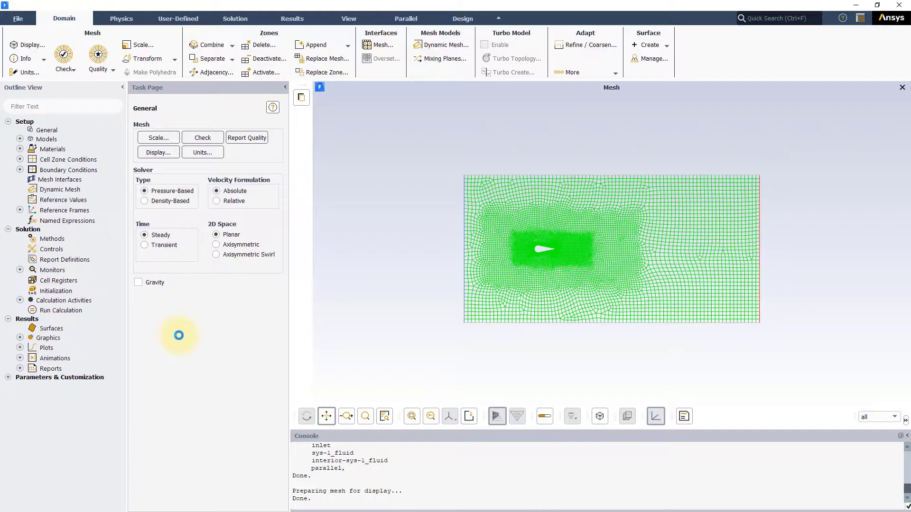
Step: Check the mesh around the body and evaluate its quality
{"action": "scroll", "coordinate": [532, 247], "scroll_direction": "up", "scroll_amount": 10}
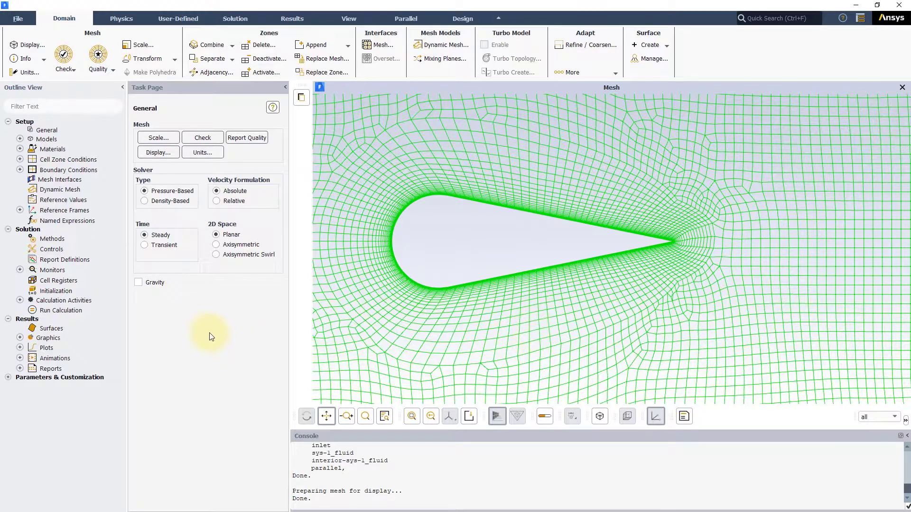
{"action": "left_click", "coordinate": [71, 70]}
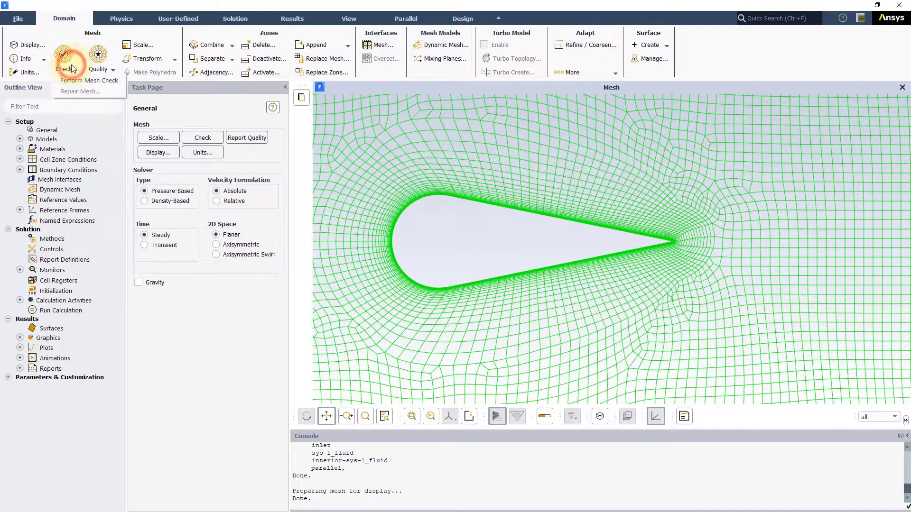
{"action": "left_click", "coordinate": [87, 81]}
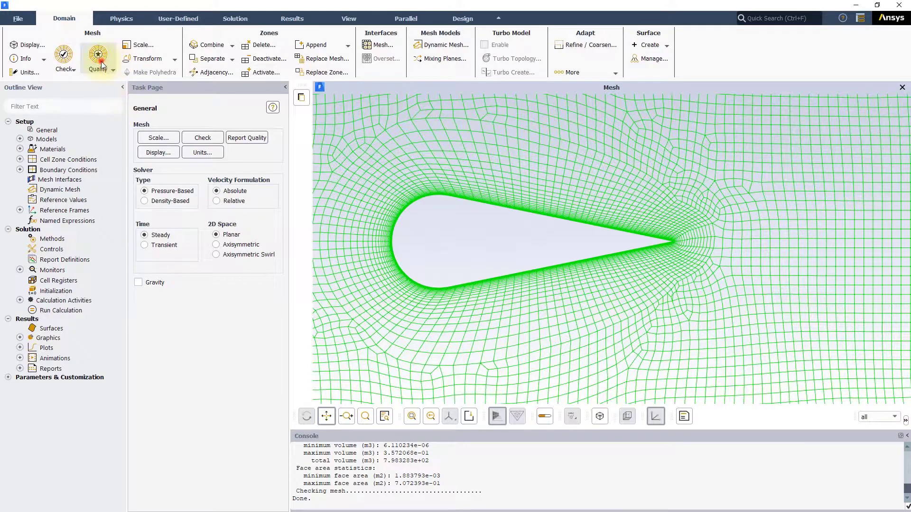
{"action": "left_click", "coordinate": [112, 69]}
{"action": "left_click", "coordinate": [107, 78]}
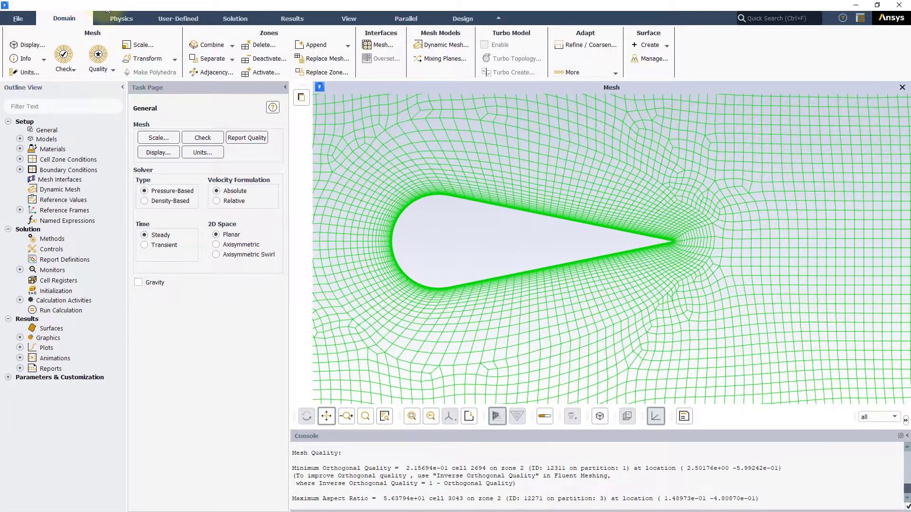
Step: Review the operating conditions in the physics setup and accept them
{"action": "left_click", "coordinate": [121, 18]}
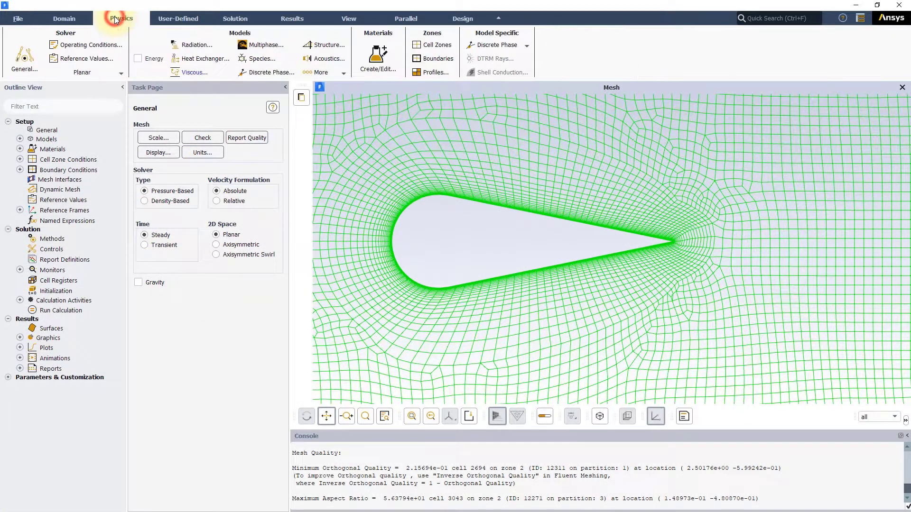
{"action": "left_click", "coordinate": [81, 45]}
{"action": "left_click", "coordinate": [179, 358]}
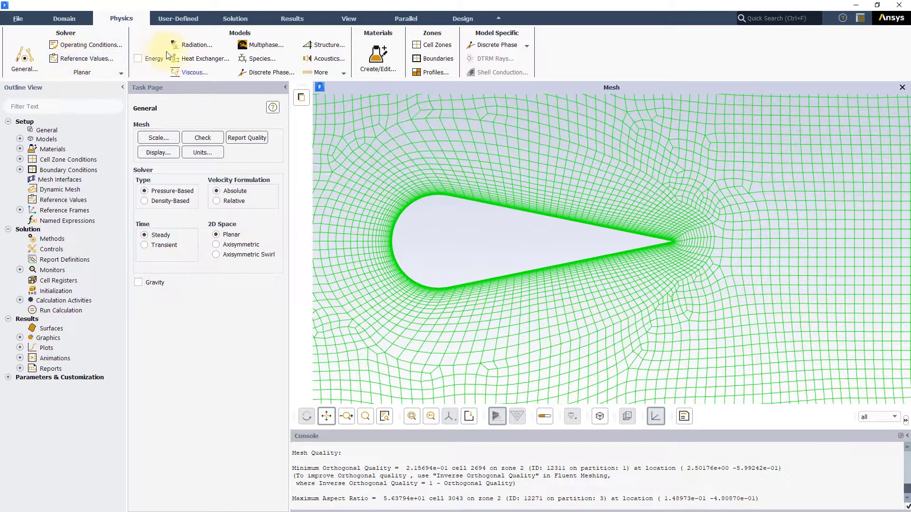
Step: Confirm k-omega (2 eqn) with the SST variant and Production Limiter as the viscous model
{"action": "left_click", "coordinate": [195, 72]}
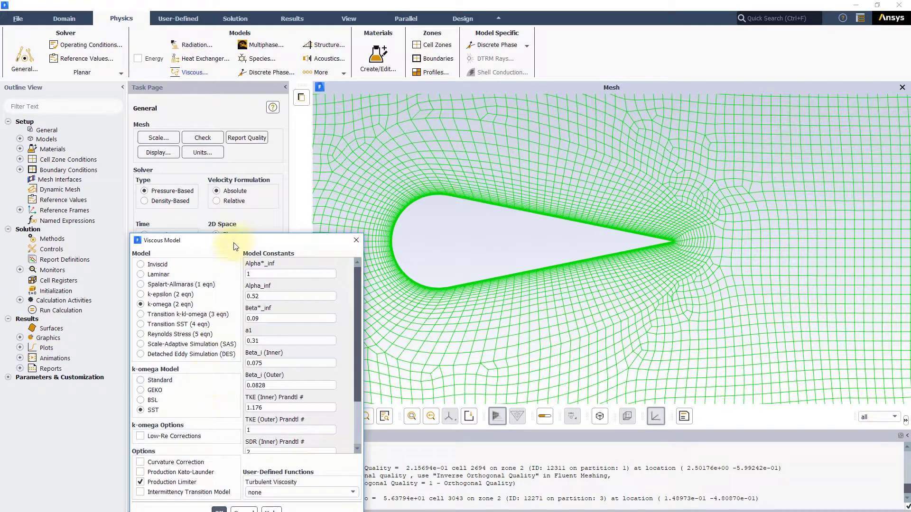
{"action": "left_click_drag", "start_coordinate": [230, 240], "coordinate": [229, 67]}
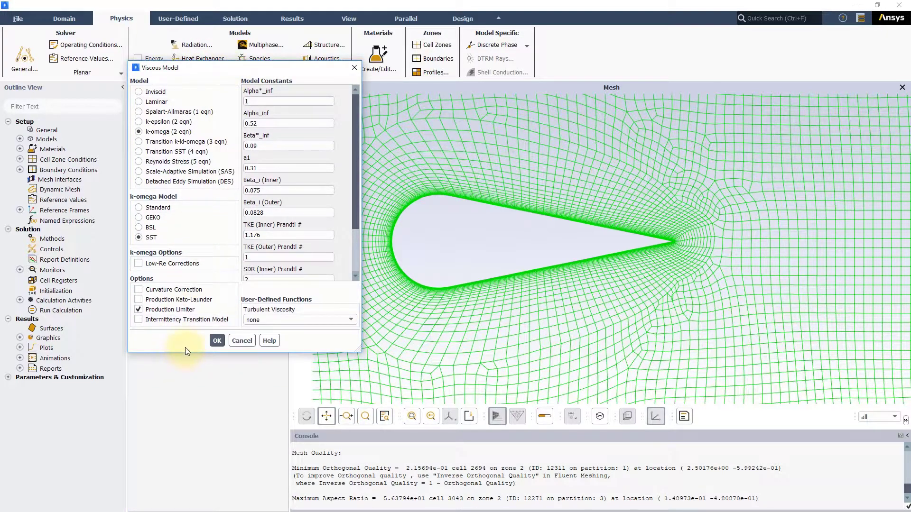
{"action": "left_click", "coordinate": [217, 341]}
Step: Review the constant density and viscosity defined for the fluid material air
{"action": "left_click", "coordinate": [378, 57]}
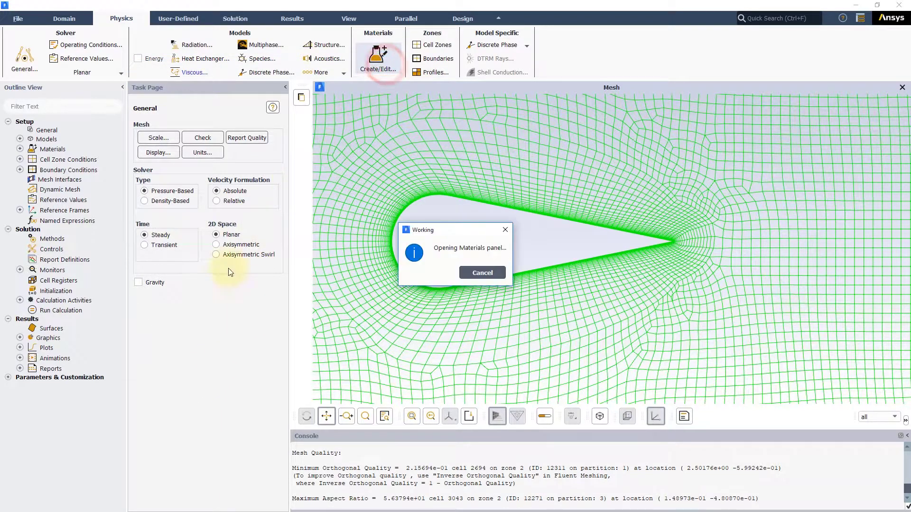
{"action": "left_click_drag", "start_coordinate": [332, 237], "coordinate": [201, 117]}
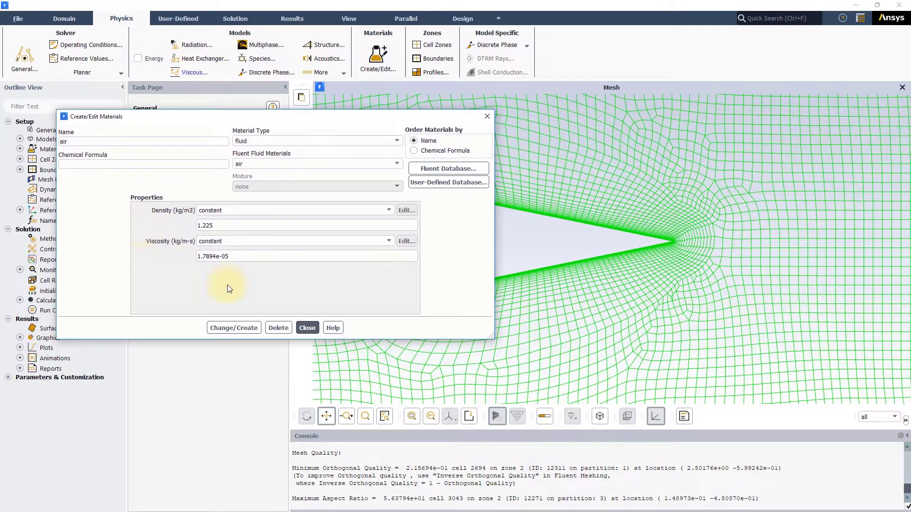
{"action": "left_click", "coordinate": [306, 328]}
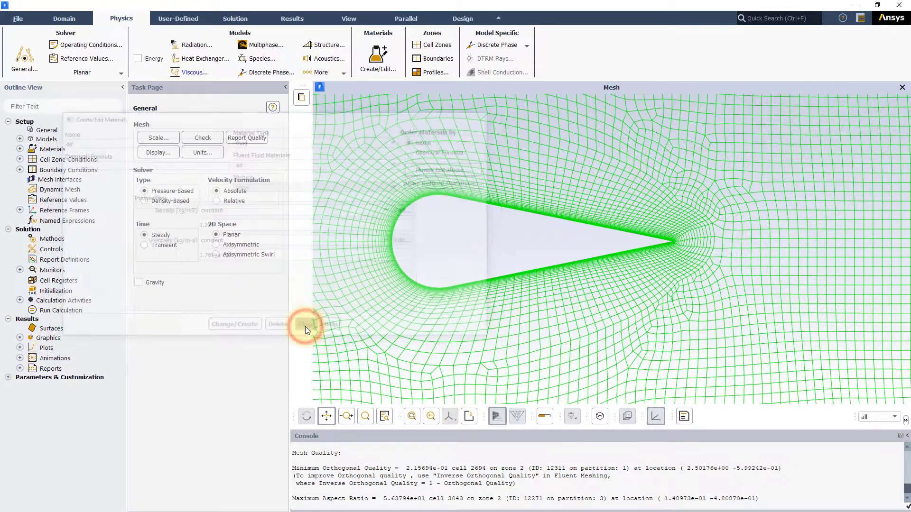
Step: Confirm air as the material of the sys-1_fluid cell zone
{"action": "left_click", "coordinate": [422, 43]}
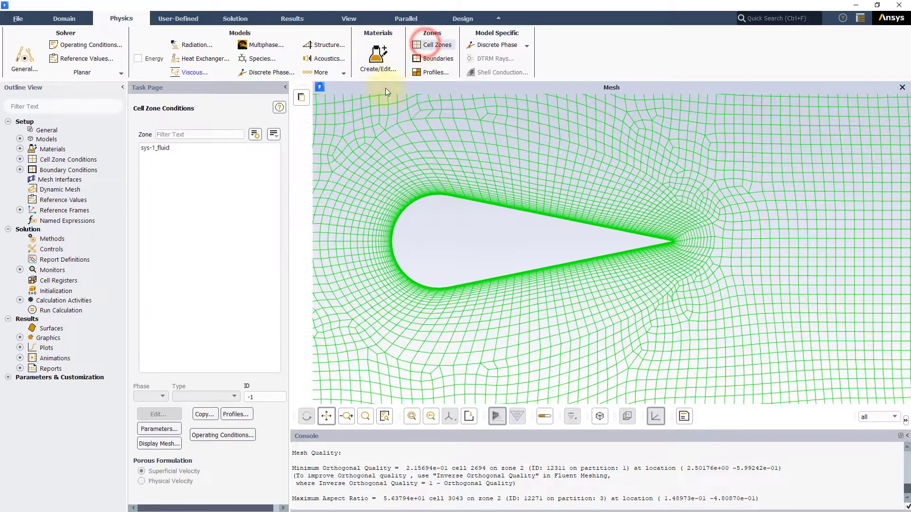
{"action": "left_click", "coordinate": [162, 149]}
{"action": "left_click", "coordinate": [158, 414]}
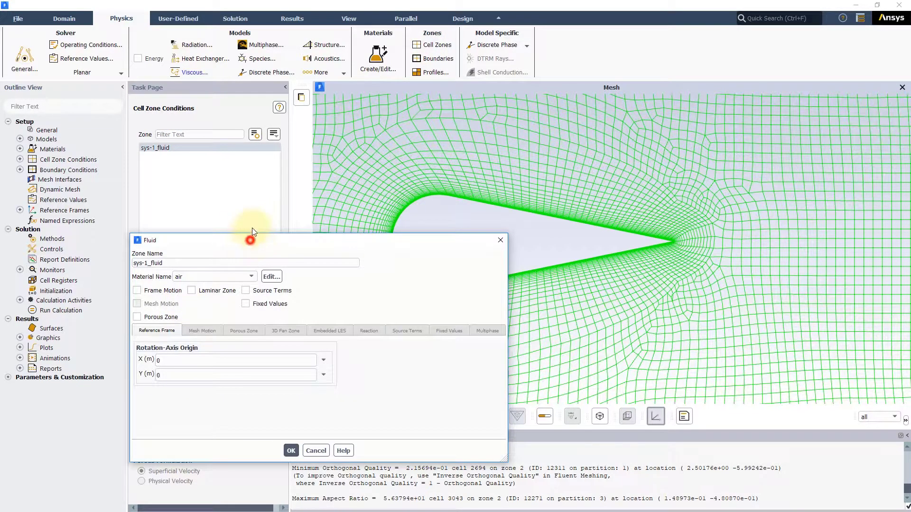
{"action": "left_click_drag", "start_coordinate": [251, 237], "coordinate": [264, 107]}
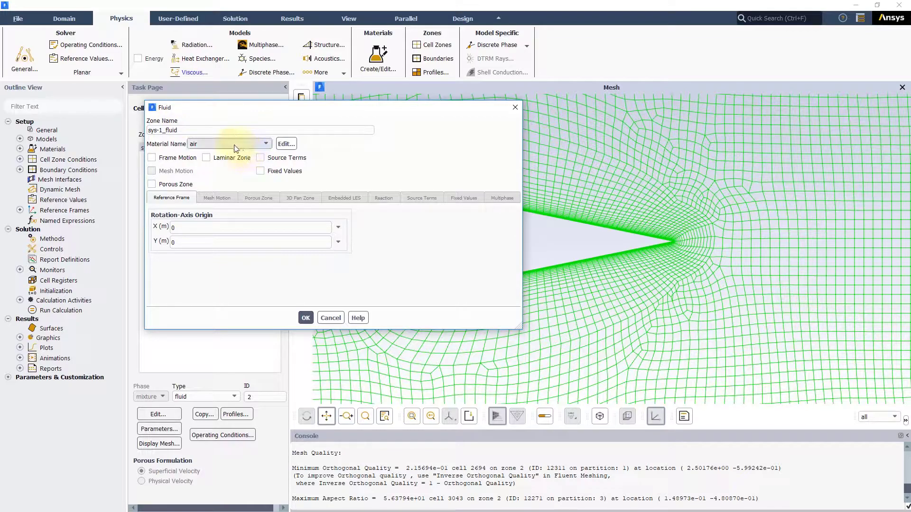
{"action": "left_click", "coordinate": [309, 323]}
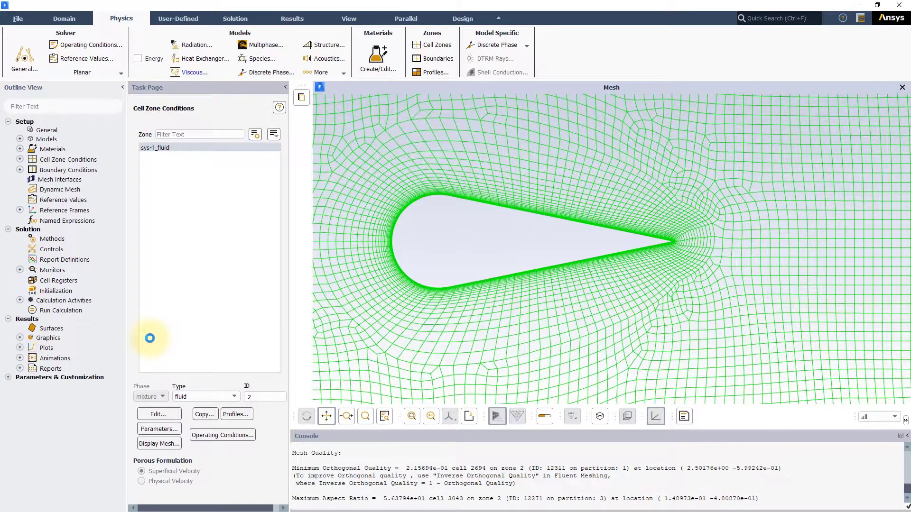
Step: Confirm the body boundary as a stationary wall with the No Slip shear condition
{"action": "left_click", "coordinate": [432, 59]}
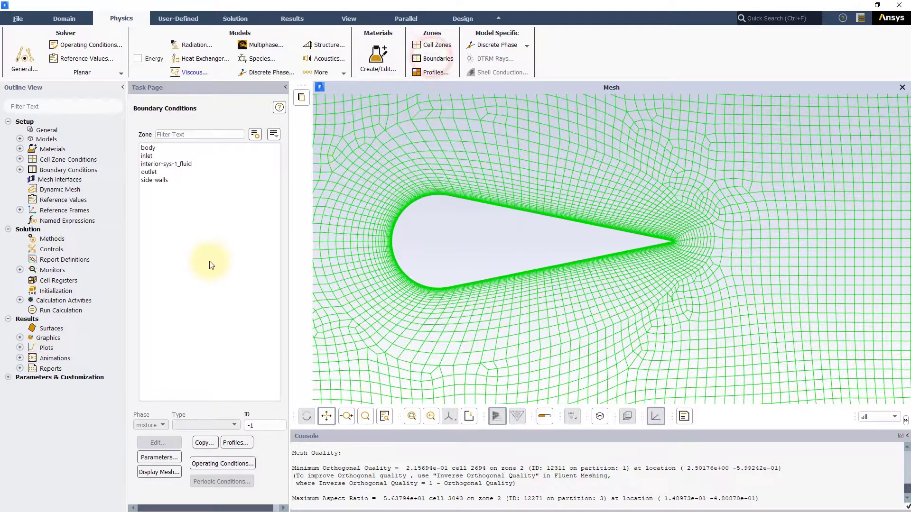
{"action": "left_click", "coordinate": [150, 148]}
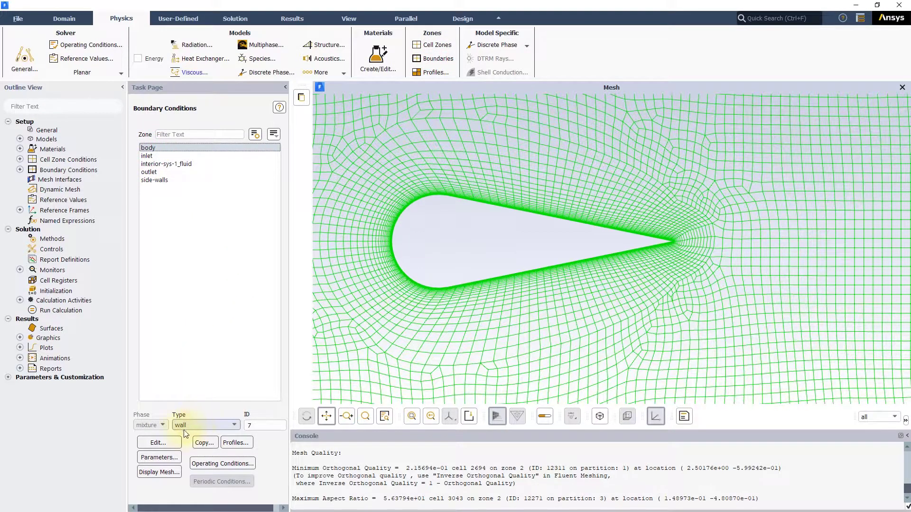
{"action": "left_click", "coordinate": [158, 442]}
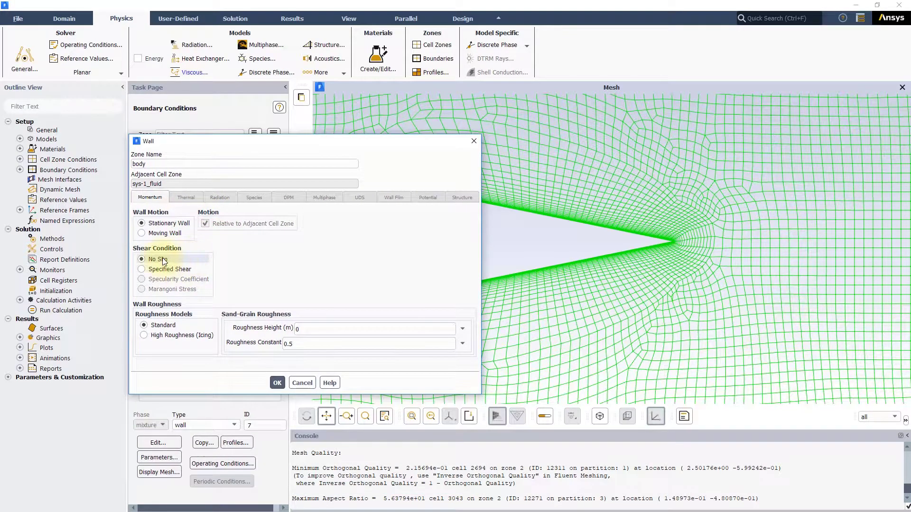
{"action": "left_click", "coordinate": [277, 383]}
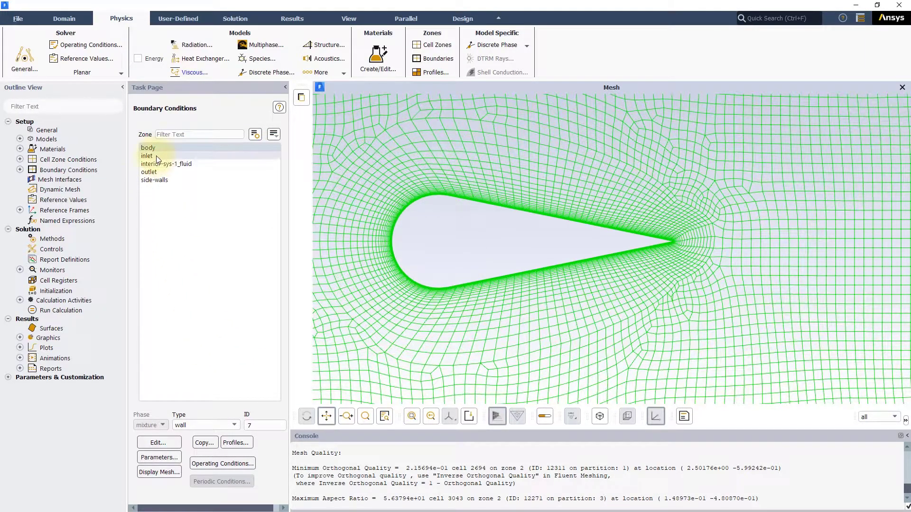
Step: Set the inlet's velocity magnitude to 20 m/s, turbulent intensity to 1% and turbulent viscosity ratio to 2
{"action": "left_click", "coordinate": [147, 155]}
{"action": "left_click", "coordinate": [162, 441]}
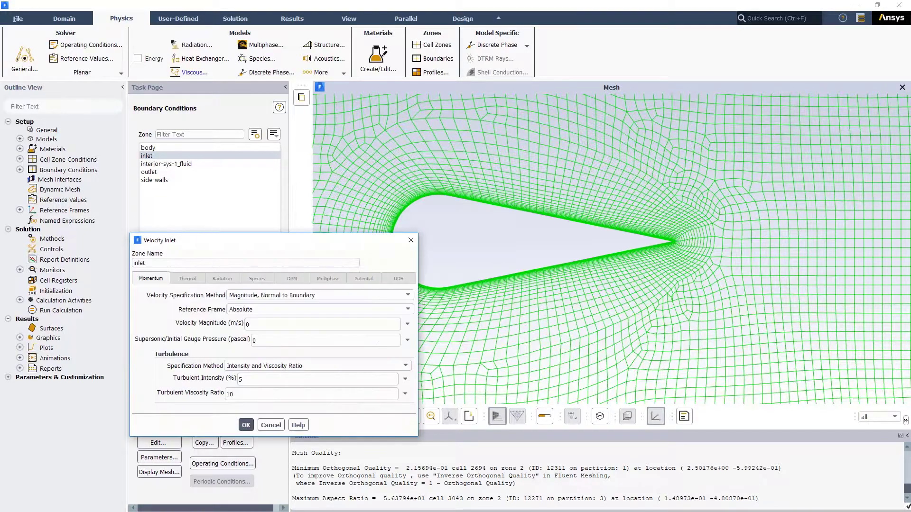
{"action": "left_click_drag", "start_coordinate": [273, 246], "coordinate": [325, 145]}
{"action": "double_click", "coordinate": [318, 223]}
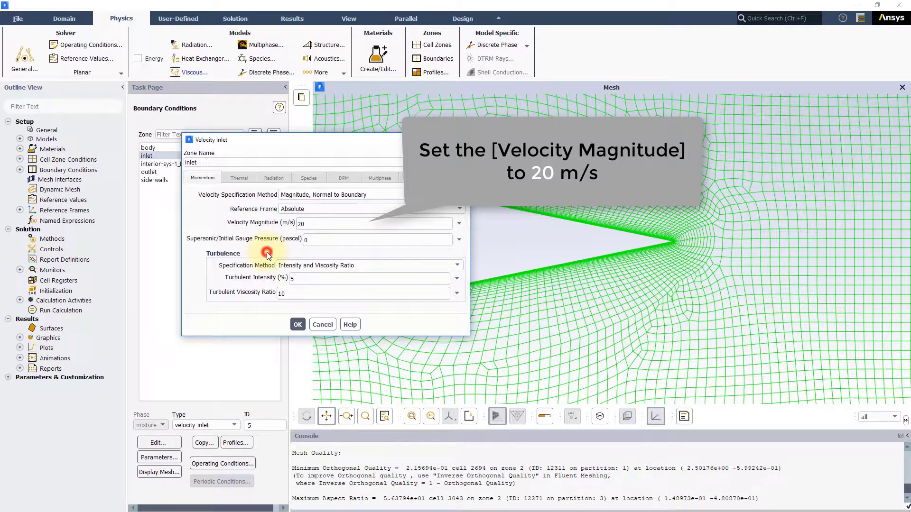
{"action": "left_click_drag", "start_coordinate": [305, 278], "coordinate": [270, 281]}
{"action": "type", "text": "1"}
{"action": "double_click", "coordinate": [280, 293]}
{"action": "type", "text": "2"}
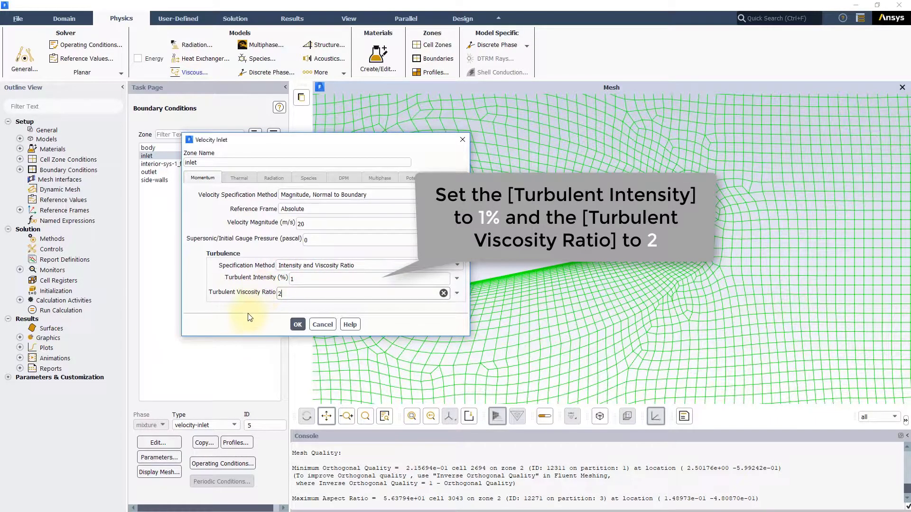
{"action": "left_click", "coordinate": [296, 325]}
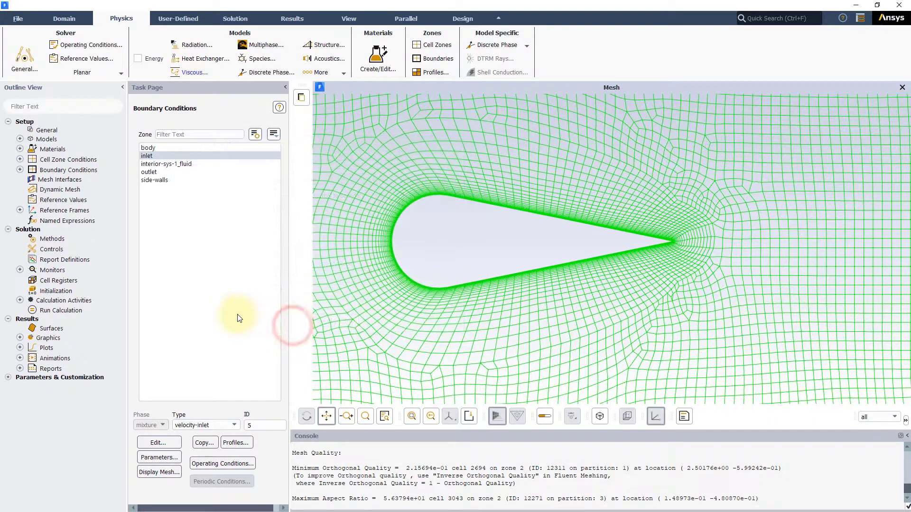
Step: Set the outlet's backflow turbulent intensity to 1% and backflow turbulent viscosity ratio to 2
{"action": "left_click", "coordinate": [154, 171]}
{"action": "left_click", "coordinate": [158, 443]}
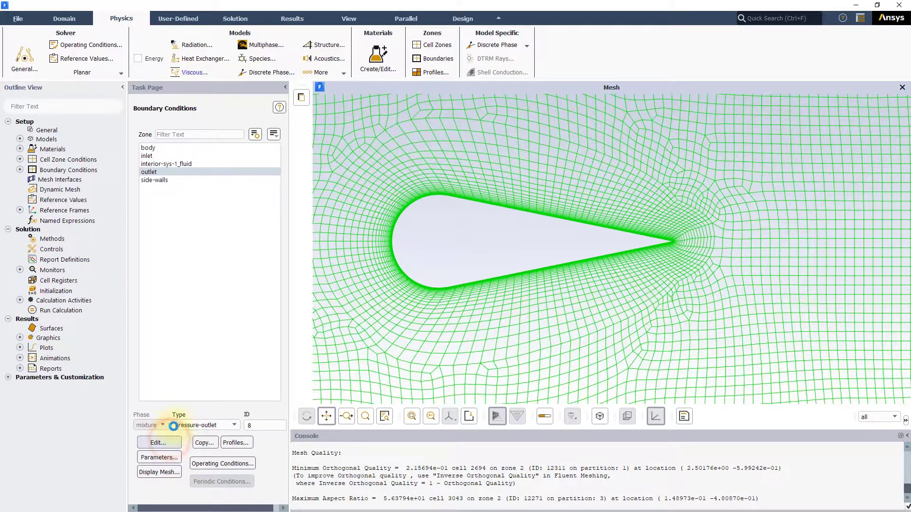
{"action": "left_click_drag", "start_coordinate": [239, 240], "coordinate": [229, 86]}
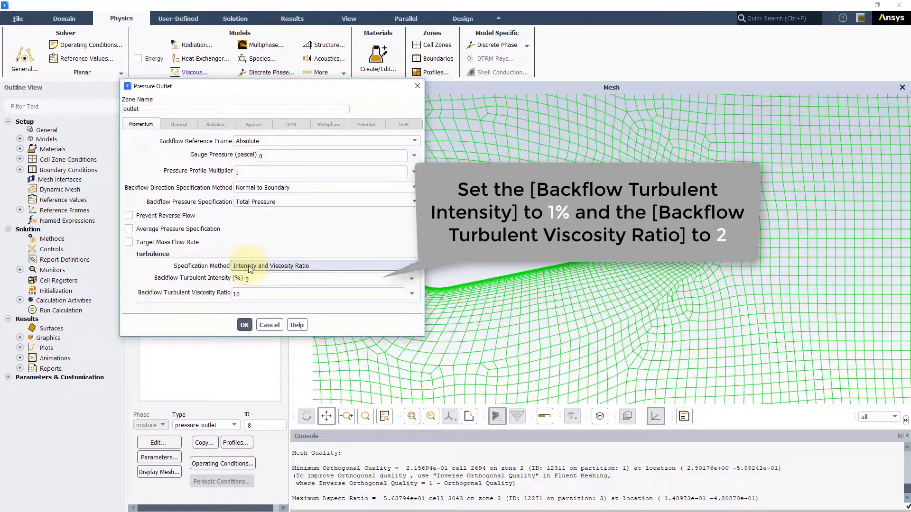
{"action": "double_click", "coordinate": [245, 279]}
{"action": "type", "text": "1"}
{"action": "double_click", "coordinate": [237, 294]}
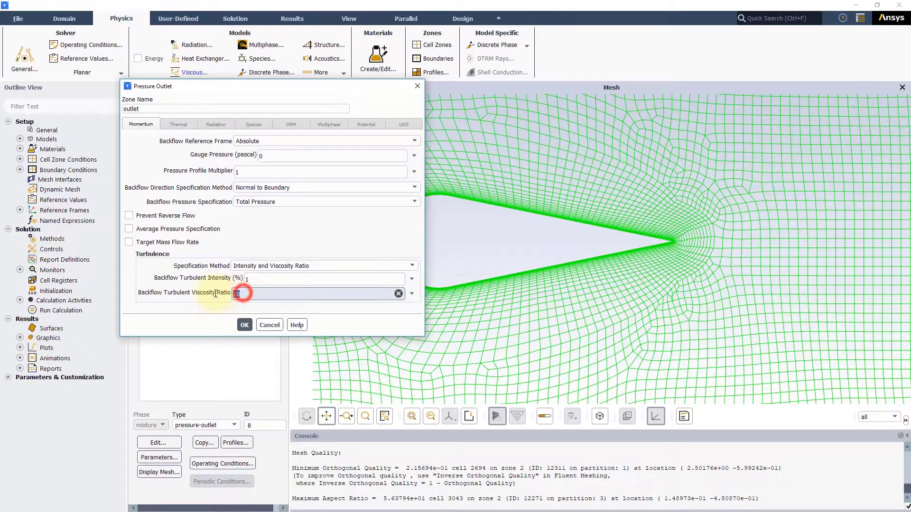
{"action": "type", "text": "2"}
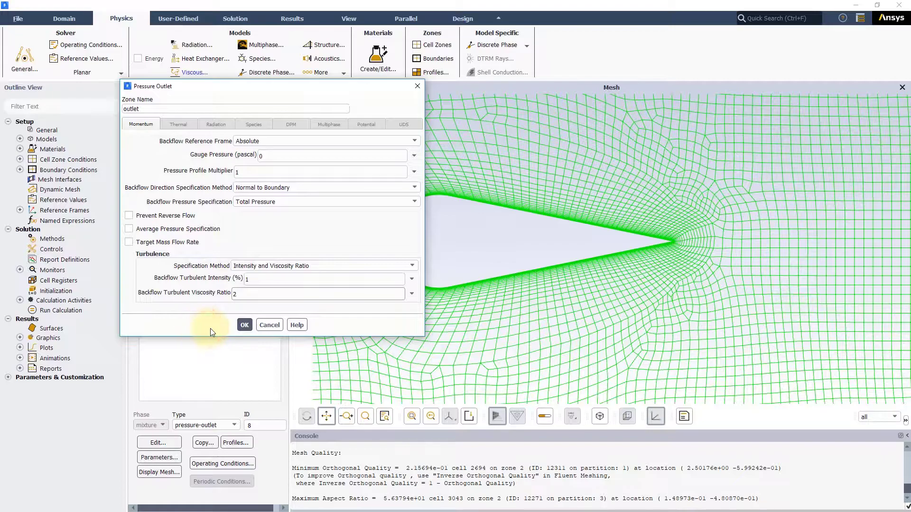
{"action": "left_click", "coordinate": [245, 325]}
Step: Make the side-walls boundary a slip wall using Specified Shear with zero shear stress in both components
{"action": "left_click", "coordinate": [158, 180]}
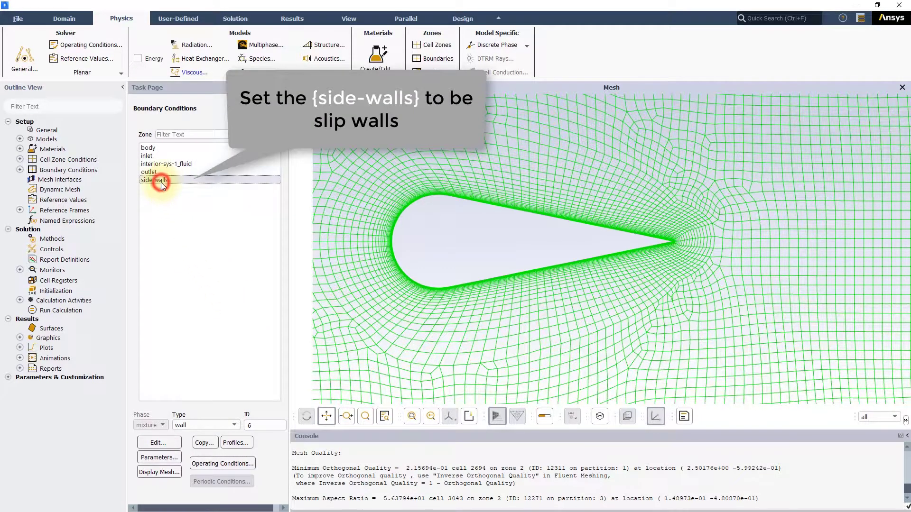
{"action": "left_click", "coordinate": [158, 443]}
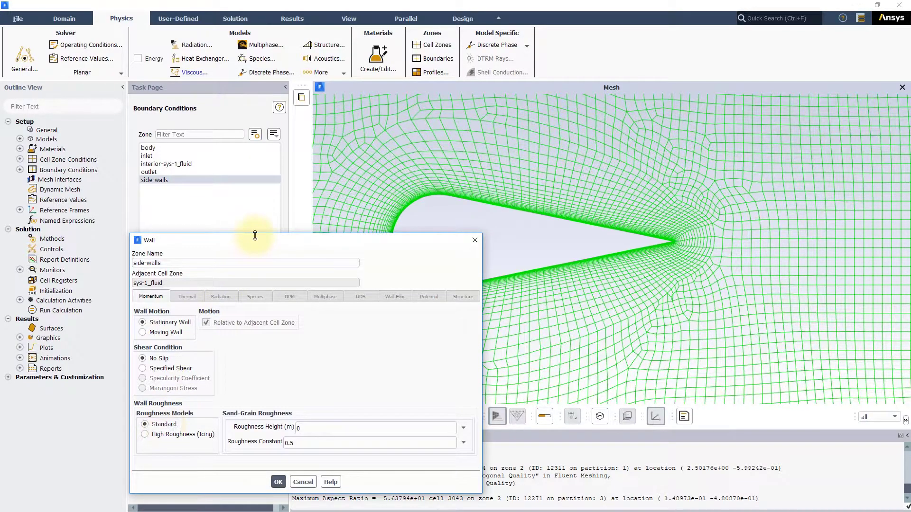
{"action": "left_click_drag", "start_coordinate": [250, 240], "coordinate": [253, 106]}
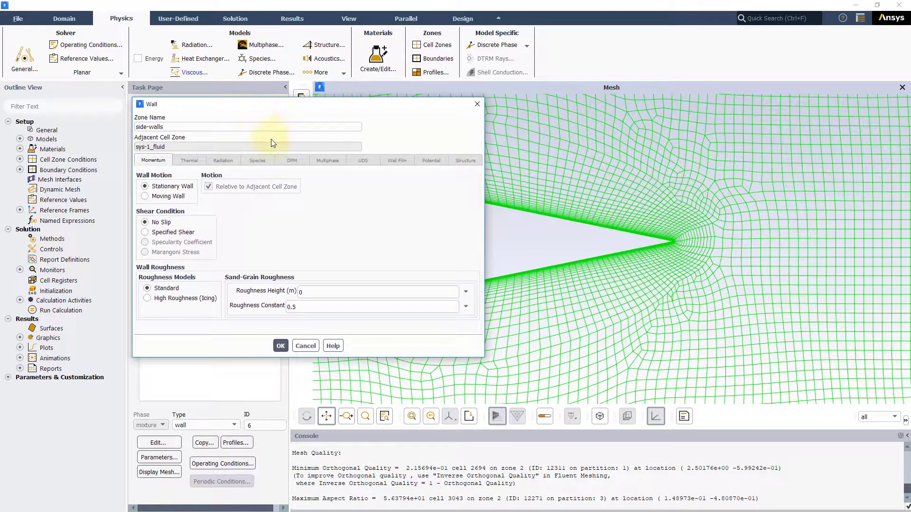
{"action": "left_click", "coordinate": [145, 232]}
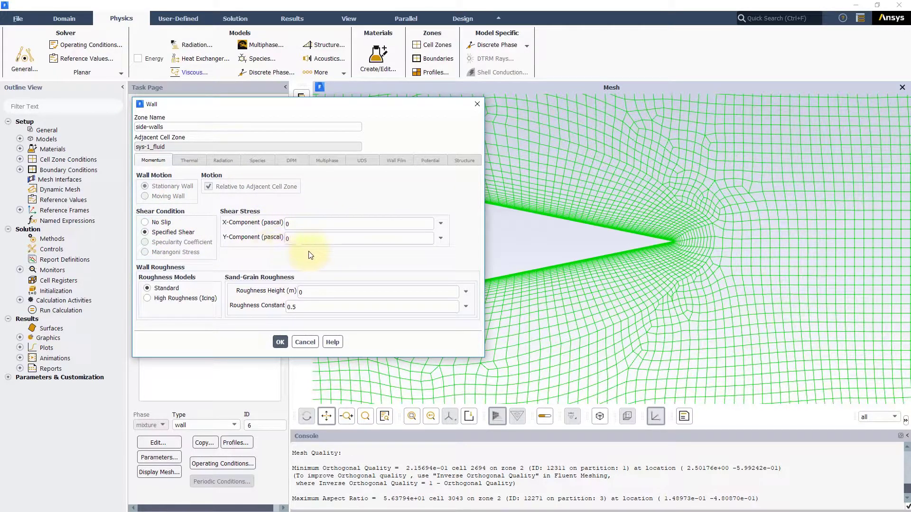
{"action": "left_click", "coordinate": [280, 342]}
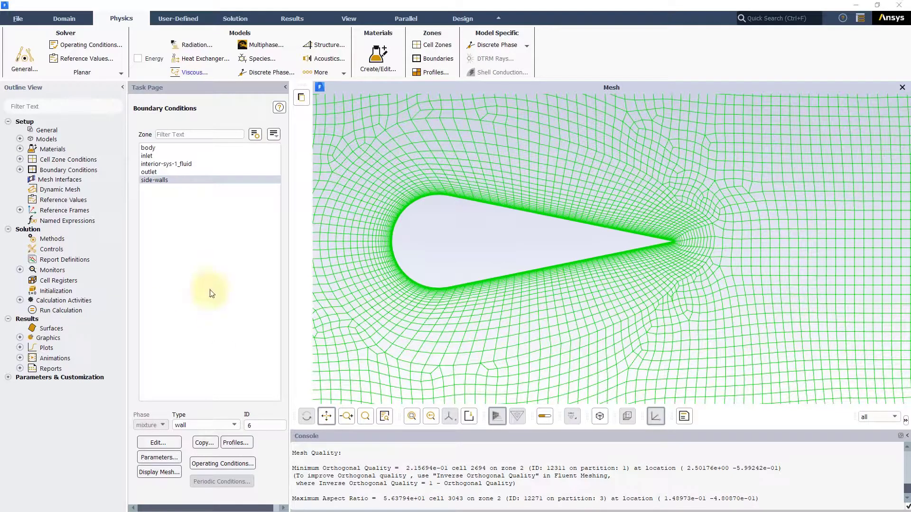
Step: Compute the reference values from the inlet and set the reference length to 3 m
{"action": "left_click", "coordinate": [108, 59]}
{"action": "left_click", "coordinate": [276, 134]}
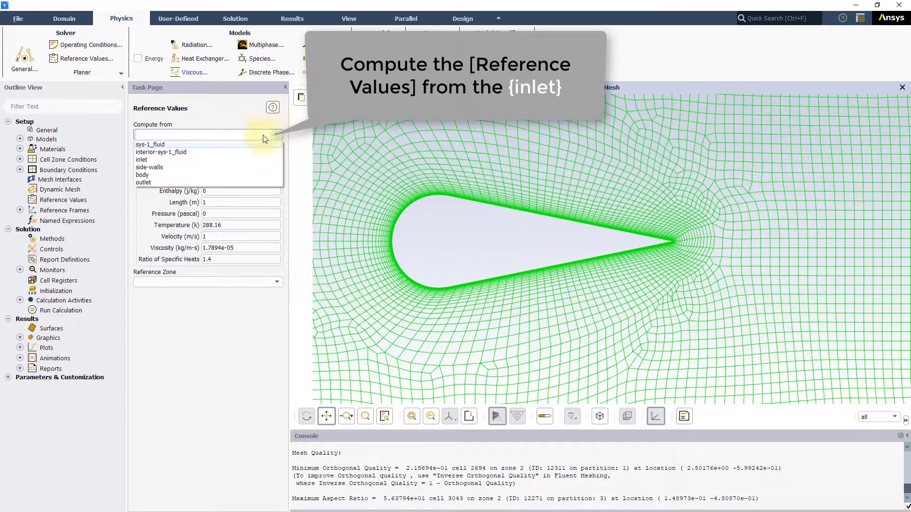
{"action": "left_click", "coordinate": [147, 160]}
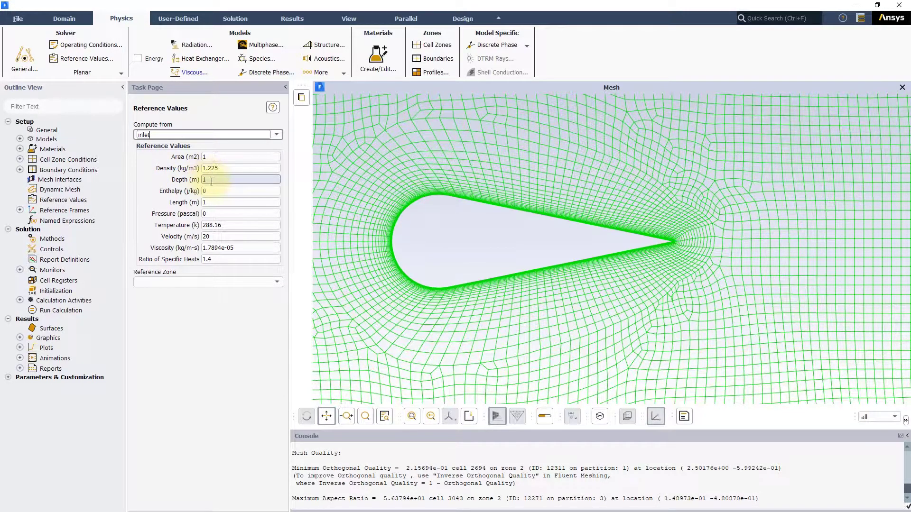
{"action": "double_click", "coordinate": [211, 200]}
{"action": "type", "text": "3"}
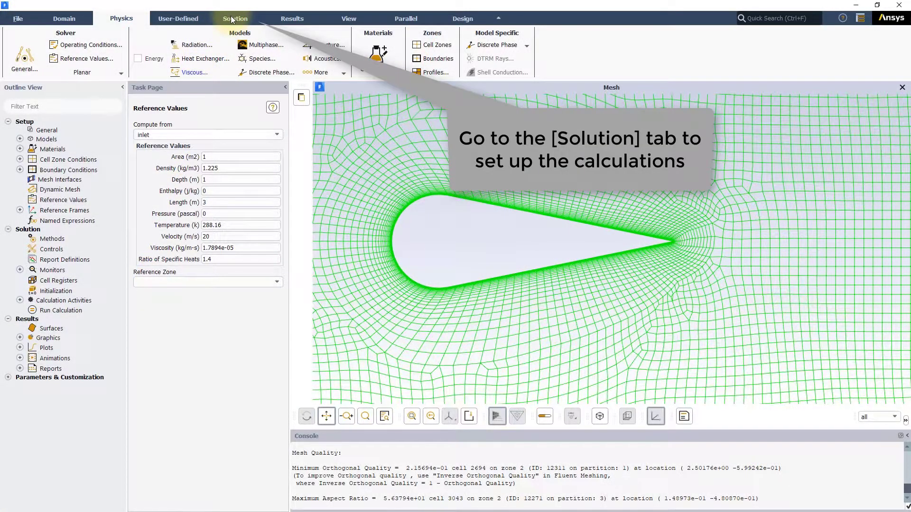
Step: Set the spatial discretization of turbulent kinetic energy and specific dissipation rate to Second Order Upwind, and open the solution controls
{"action": "left_click", "coordinate": [233, 19]}
{"action": "left_click", "coordinate": [26, 57]}
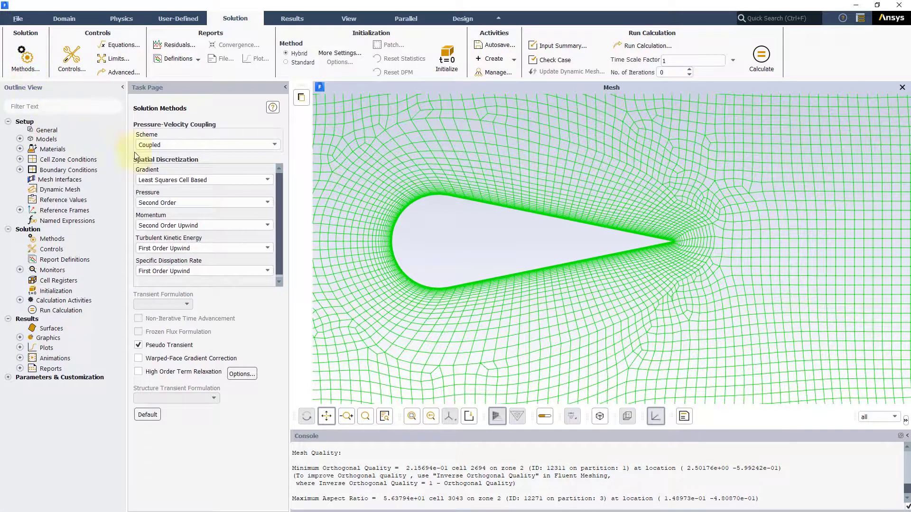
{"action": "left_click", "coordinate": [209, 249]}
{"action": "left_click", "coordinate": [208, 266]}
{"action": "left_click", "coordinate": [207, 270]}
{"action": "left_click", "coordinate": [204, 287]}
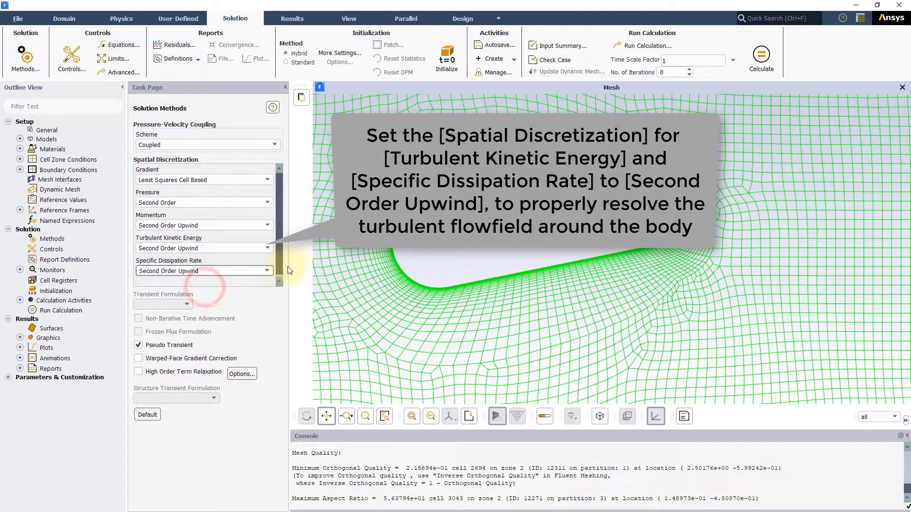
{"action": "left_click_drag", "start_coordinate": [279, 243], "coordinate": [279, 258]}
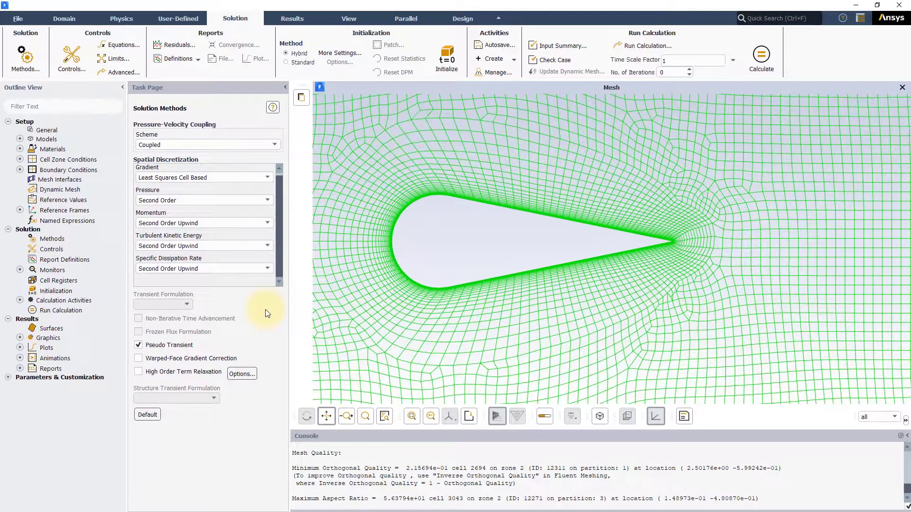
{"action": "left_click", "coordinate": [61, 59]}
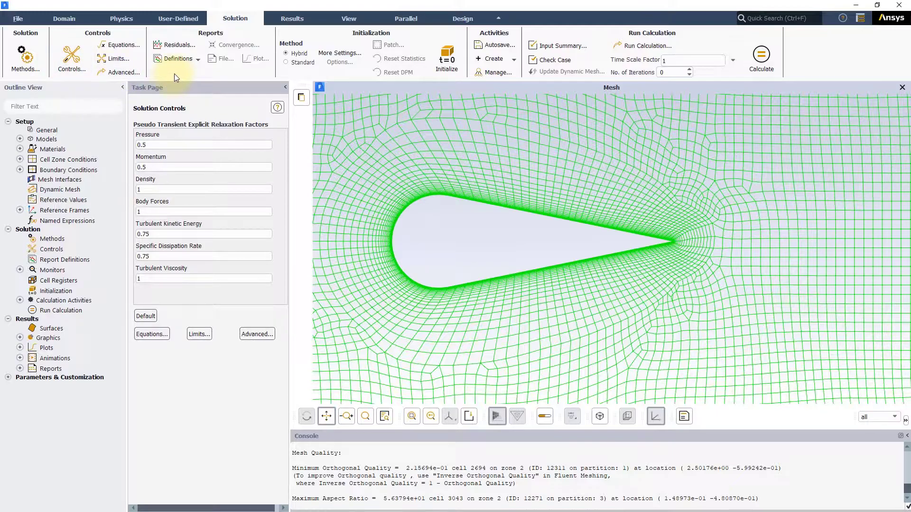
Step: Create a drag coefficient report definition named report-cd for the body wall zone, with a report plot
{"action": "left_click", "coordinate": [179, 59]}
{"action": "mouse_move", "coordinate": [169, 85]}
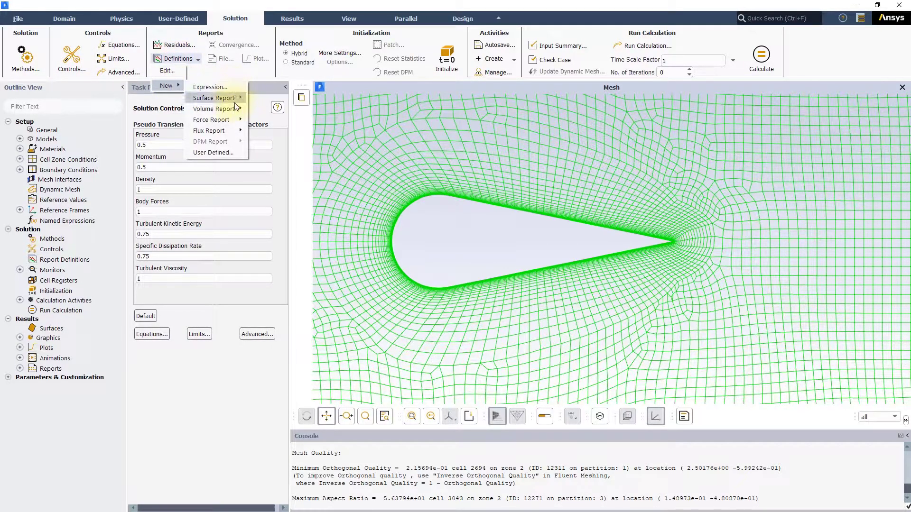
{"action": "left_click", "coordinate": [254, 121]}
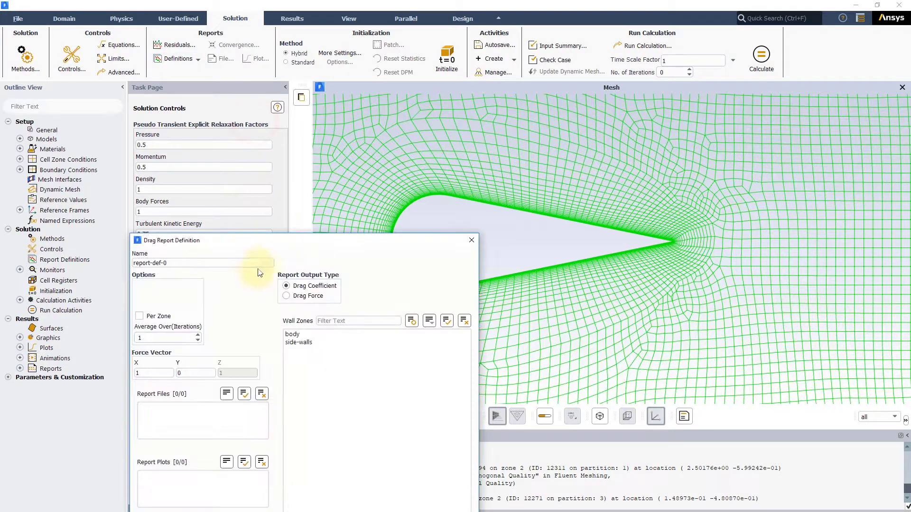
{"action": "left_click_drag", "start_coordinate": [232, 112], "coordinate": [135, 112]}
{"action": "type", "text": "cd"}
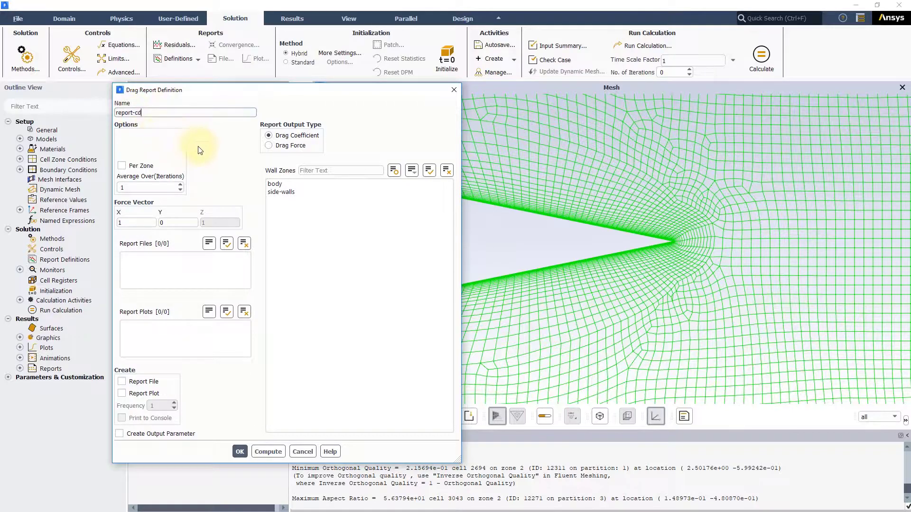
{"action": "left_click", "coordinate": [276, 184]}
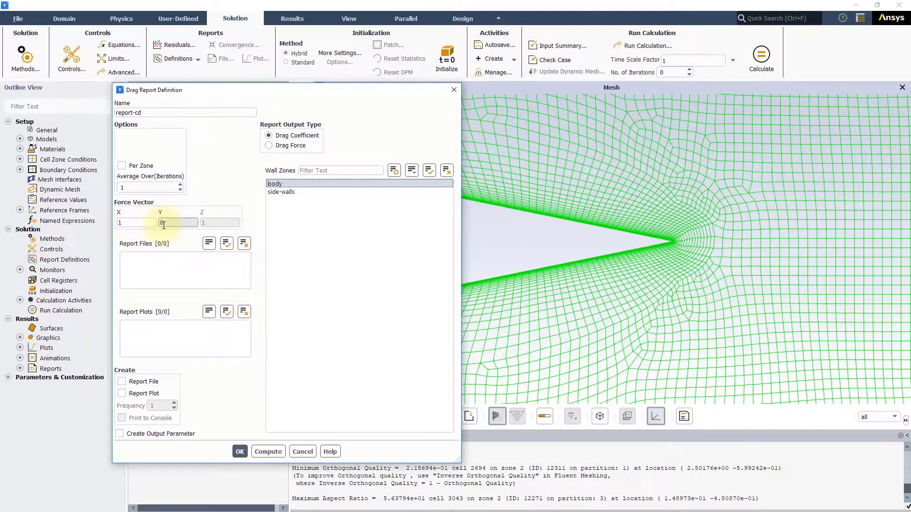
{"action": "left_click_drag", "start_coordinate": [353, 90], "coordinate": [254, 86]}
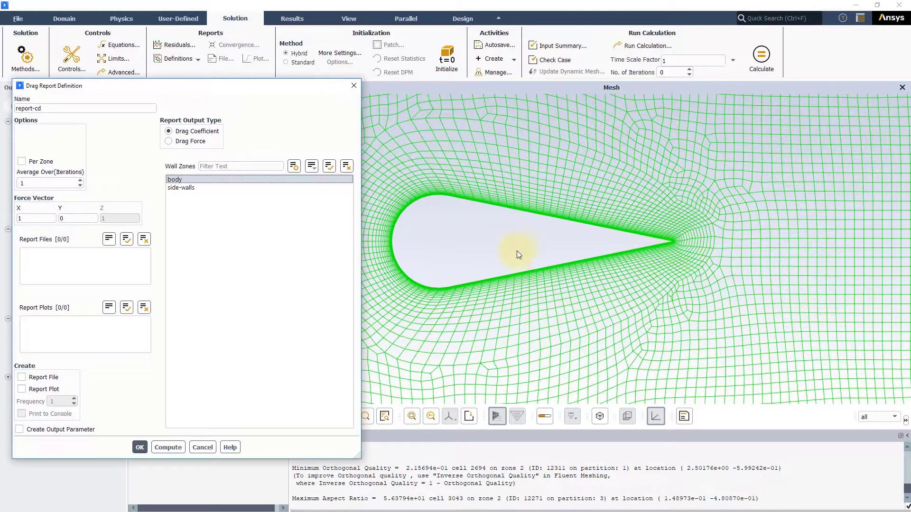
{"action": "left_click", "coordinate": [21, 389]}
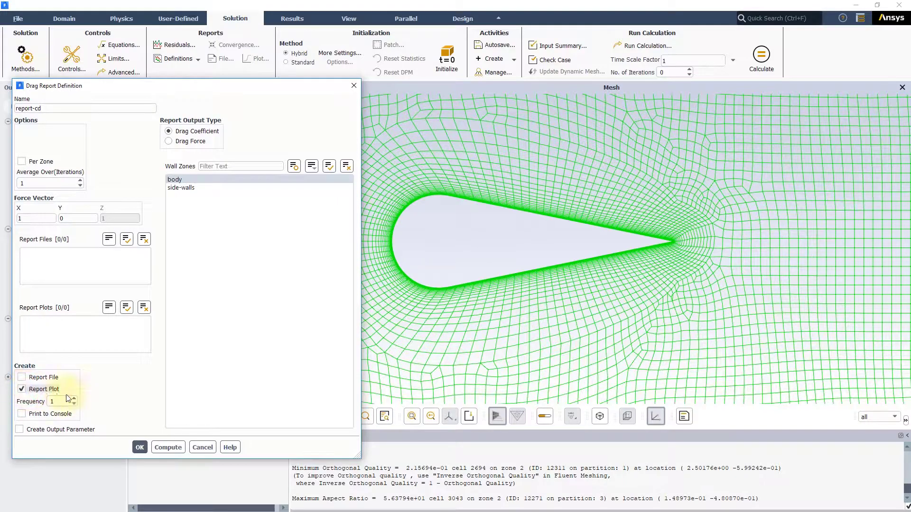
{"action": "left_click", "coordinate": [141, 447]}
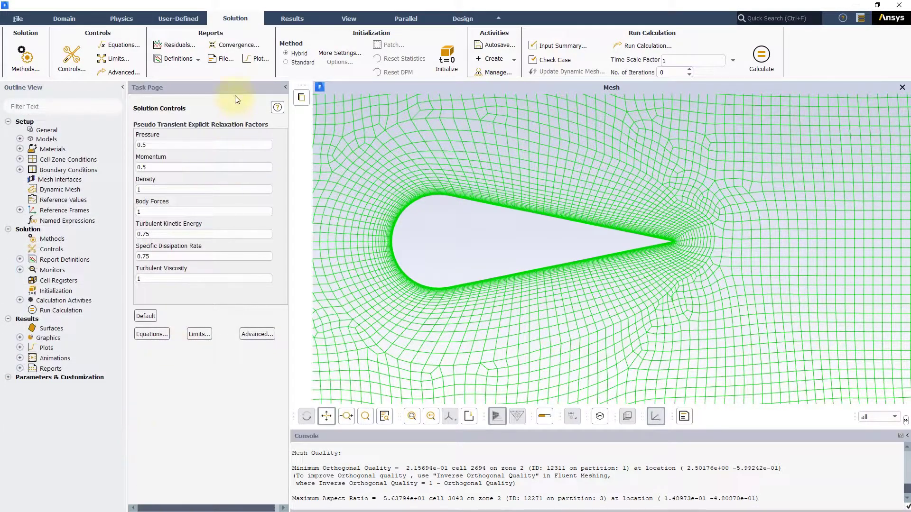
Step: Set the residual absolute convergence criteria to 0.0001 for continuity, x-velocity, y-velocity, k and omega
{"action": "left_click", "coordinate": [175, 46]}
{"action": "left_click_drag", "start_coordinate": [287, 172], "coordinate": [254, 90]}
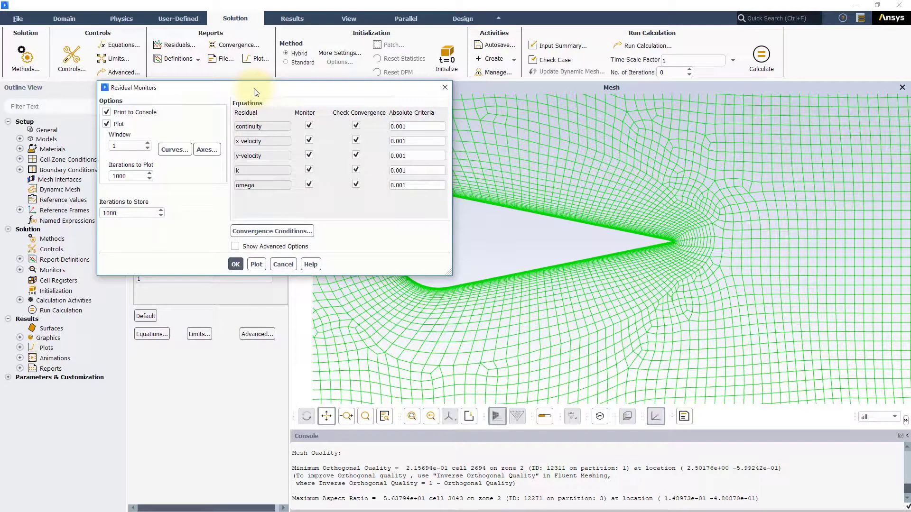
{"action": "left_click", "coordinate": [400, 126]}
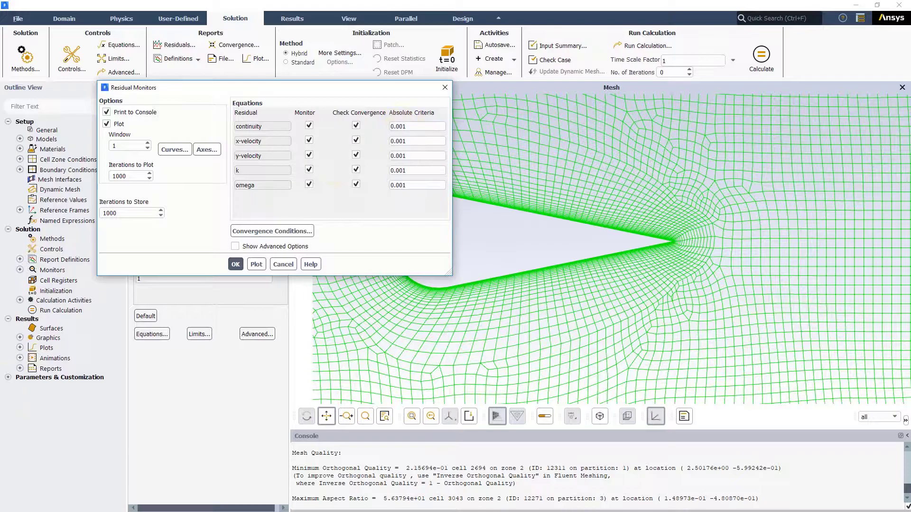
{"action": "left_click", "coordinate": [403, 125]}
{"action": "left_click", "coordinate": [400, 141]}
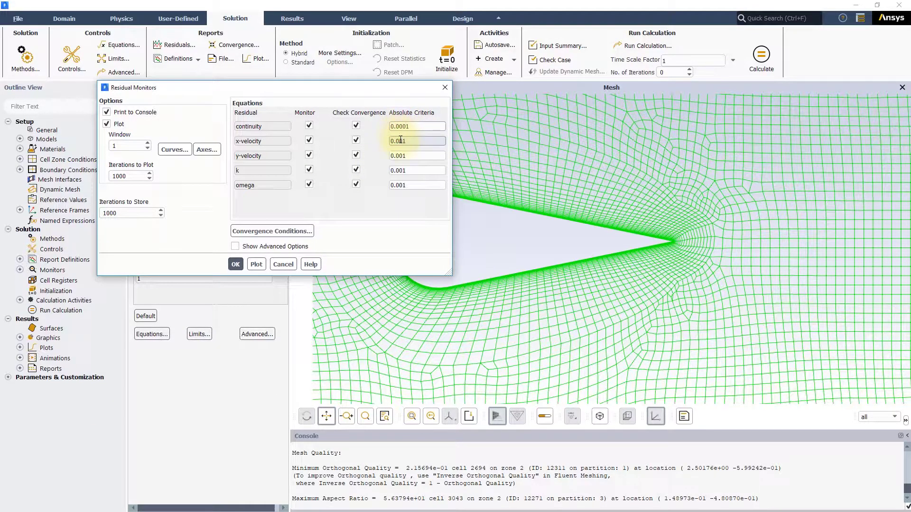
{"action": "type", "text": "0"}
{"action": "left_click", "coordinate": [401, 155]}
{"action": "type", "text": "0"}
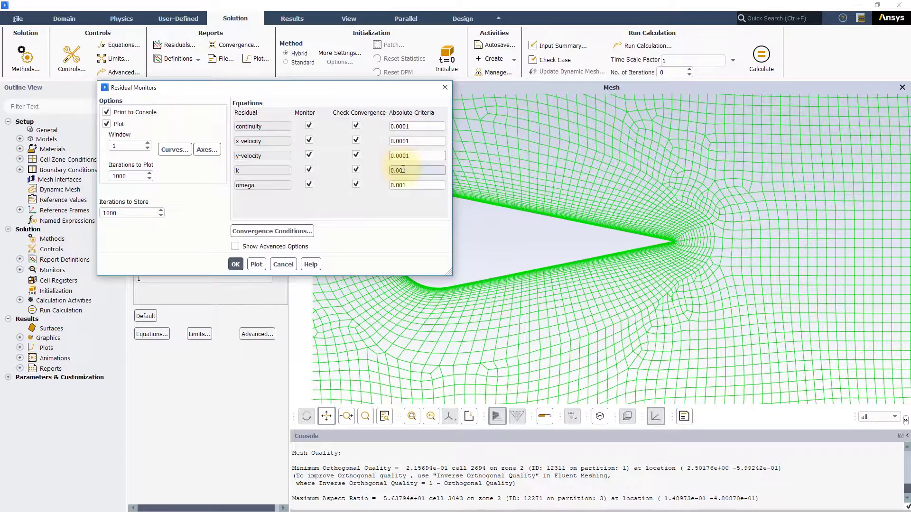
{"action": "left_click", "coordinate": [404, 170]}
{"action": "type", "text": "0"}
{"action": "left_click", "coordinate": [405, 184]}
{"action": "type", "text": "0"}
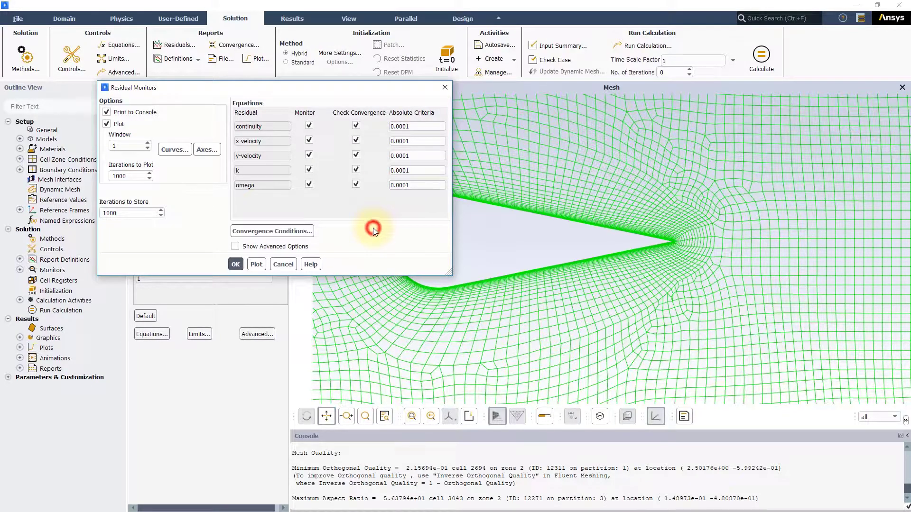
{"action": "left_click", "coordinate": [244, 263]}
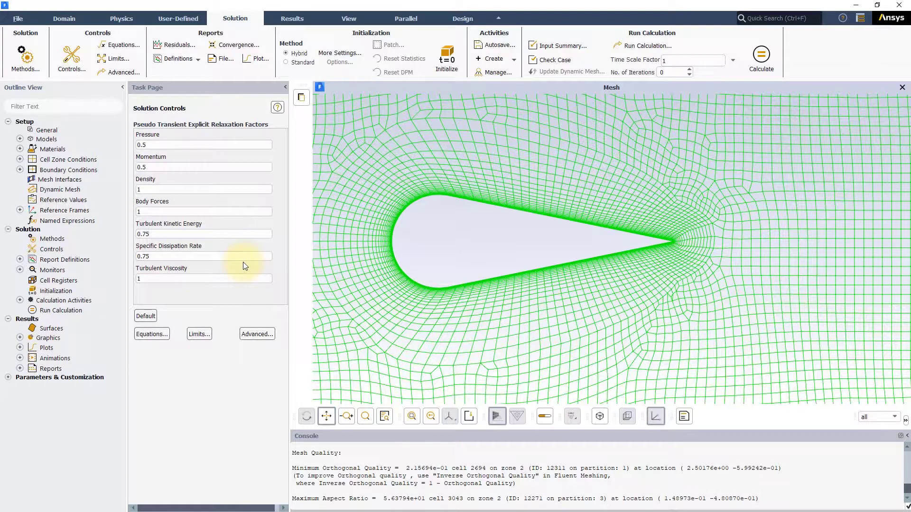
Step: Enable Use External-Aero Favorable Settings for hybrid initialization and initialize the solution
{"action": "left_click", "coordinate": [351, 53]}
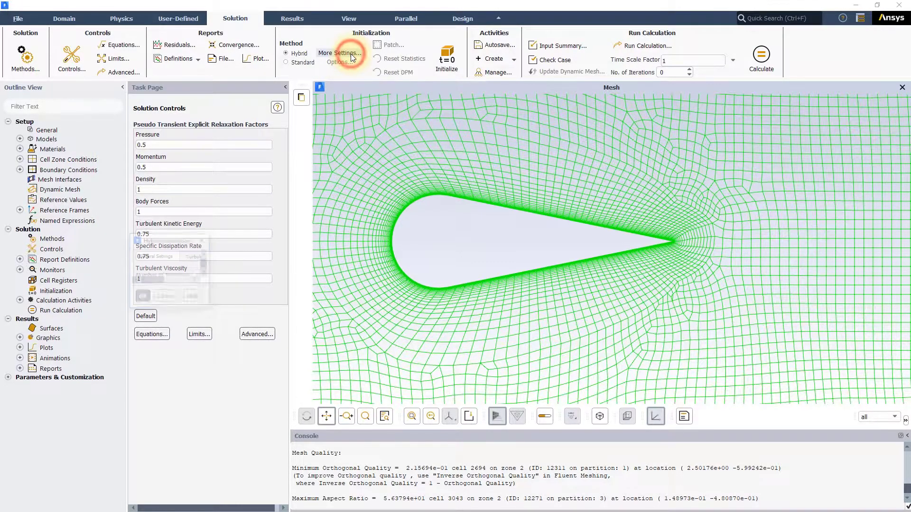
{"action": "left_click_drag", "start_coordinate": [215, 240], "coordinate": [322, 134]}
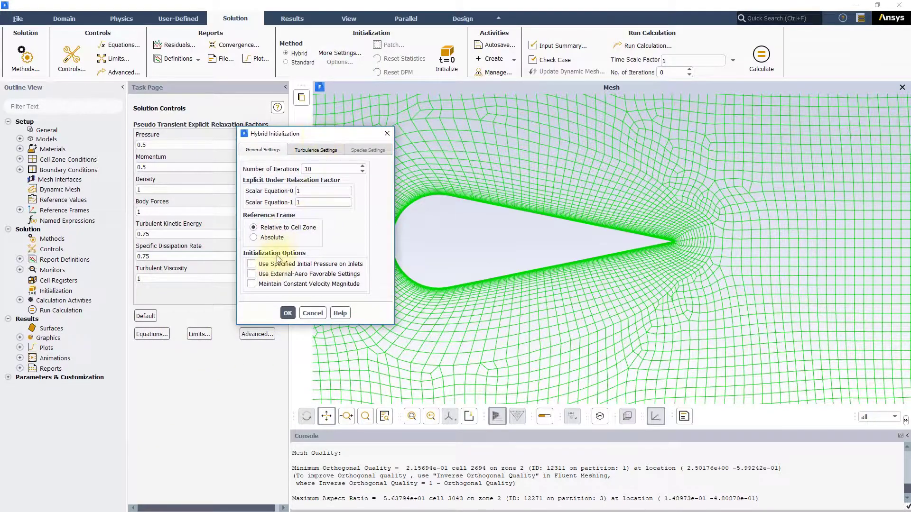
{"action": "left_click", "coordinate": [251, 274]}
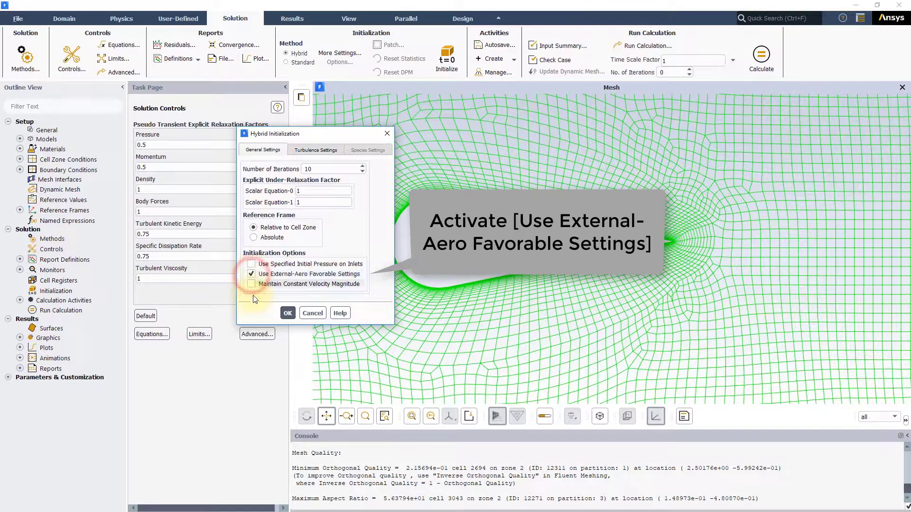
{"action": "left_click", "coordinate": [288, 313]}
{"action": "left_click", "coordinate": [453, 61]}
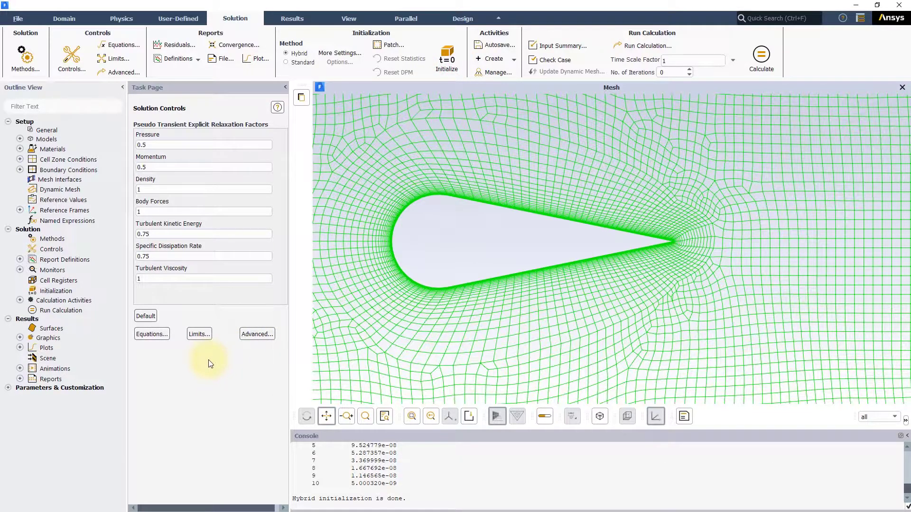
Step: Check the case setup for recommendations and set the number of iterations to 300
{"action": "left_click", "coordinate": [560, 63]}
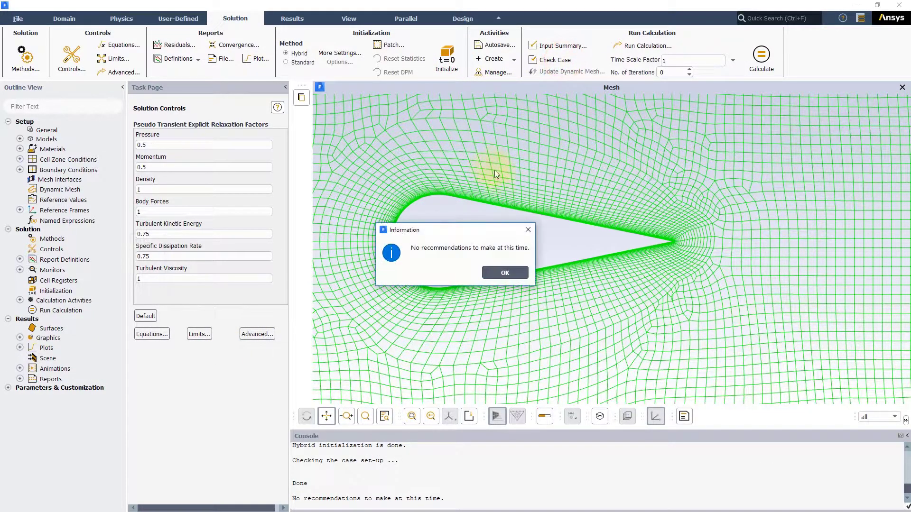
{"action": "left_click", "coordinate": [498, 270]}
{"action": "left_click", "coordinate": [650, 45]}
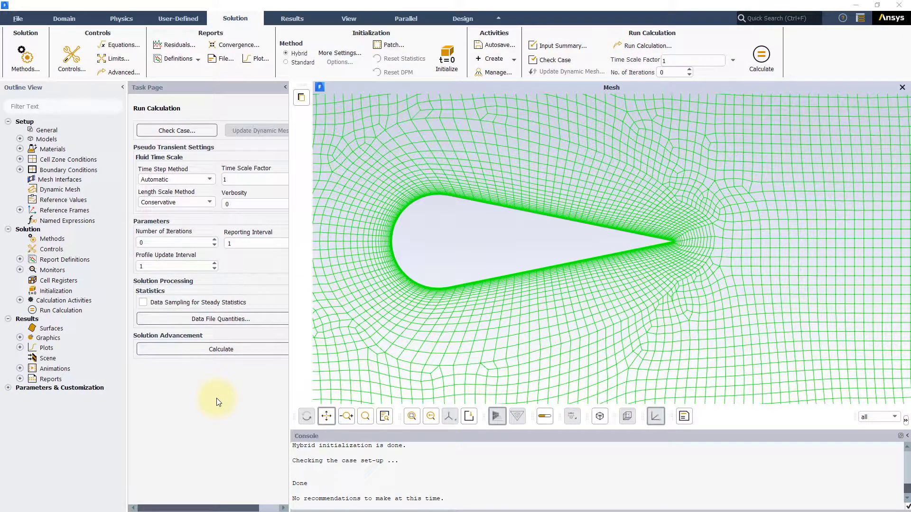
{"action": "double_click", "coordinate": [669, 72]}
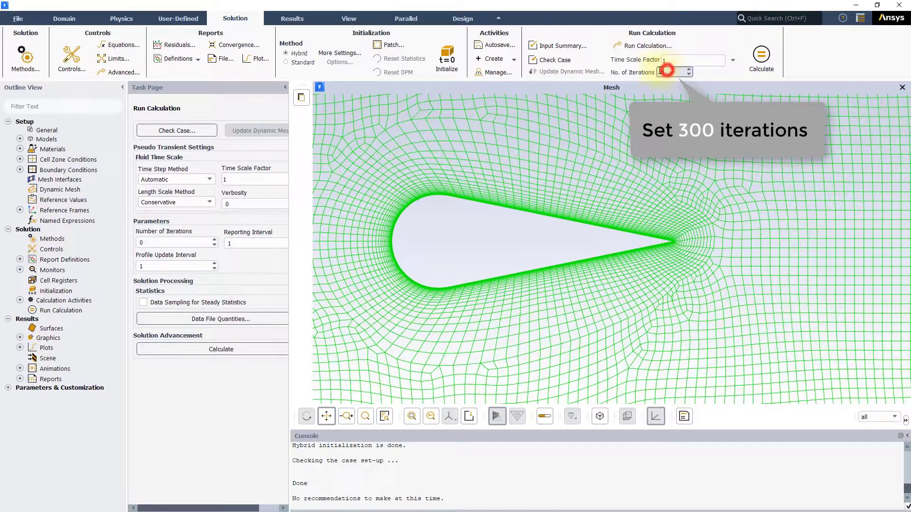
{"action": "type", "text": "300"}
{"action": "left_click", "coordinate": [205, 389]}
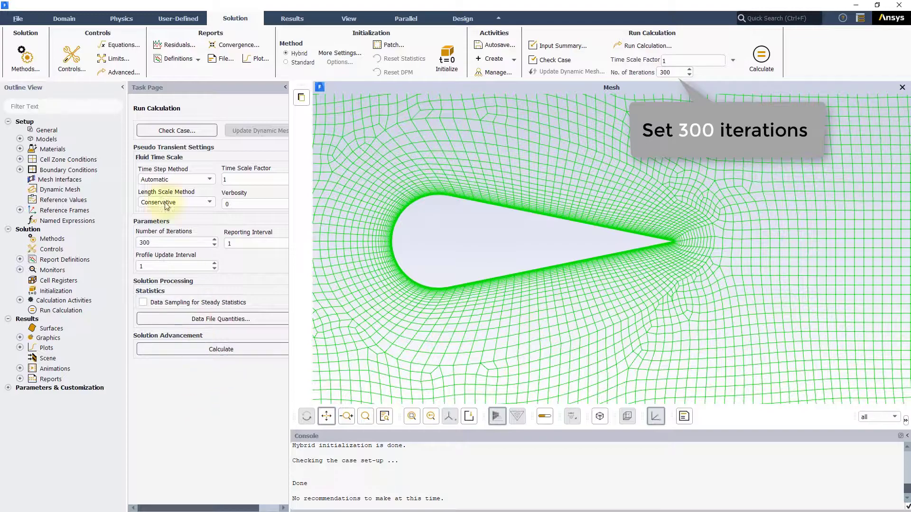
Step: Write the case and data files under the name Streamlined-Body-initial.cas.h5
{"action": "left_click", "coordinate": [21, 22]}
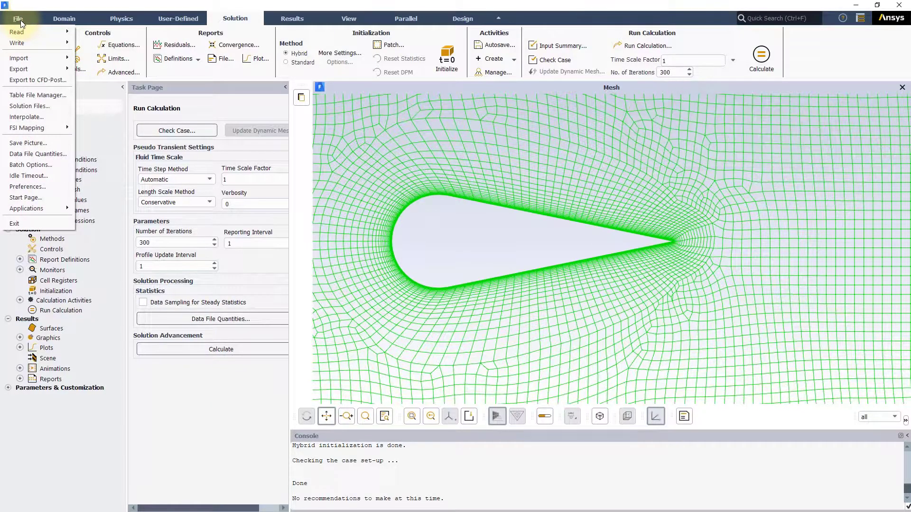
{"action": "mouse_move", "coordinate": [27, 42]}
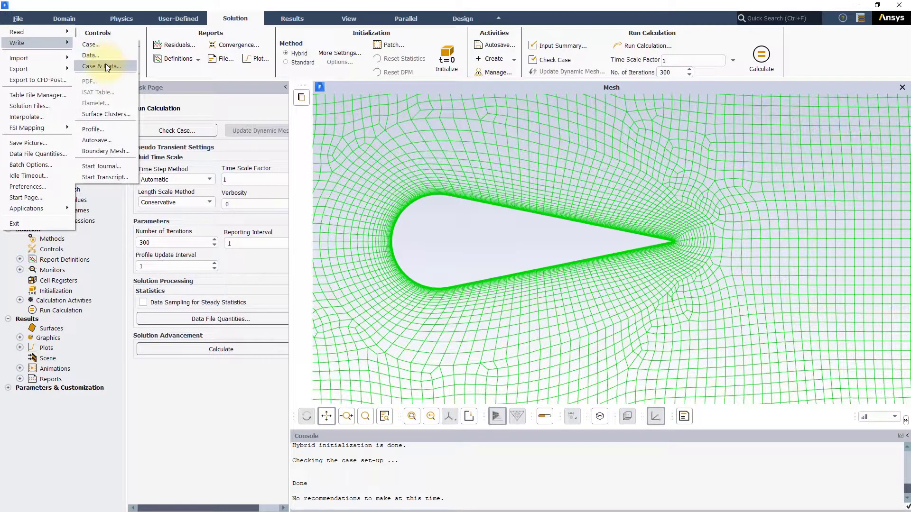
{"action": "left_click", "coordinate": [106, 64]}
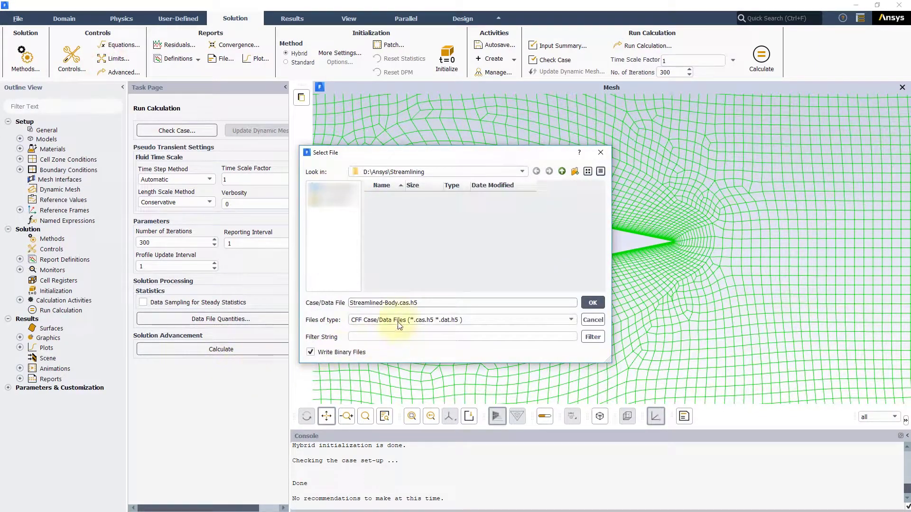
{"action": "left_click", "coordinate": [399, 303]}
{"action": "type", "text": "-initial"}
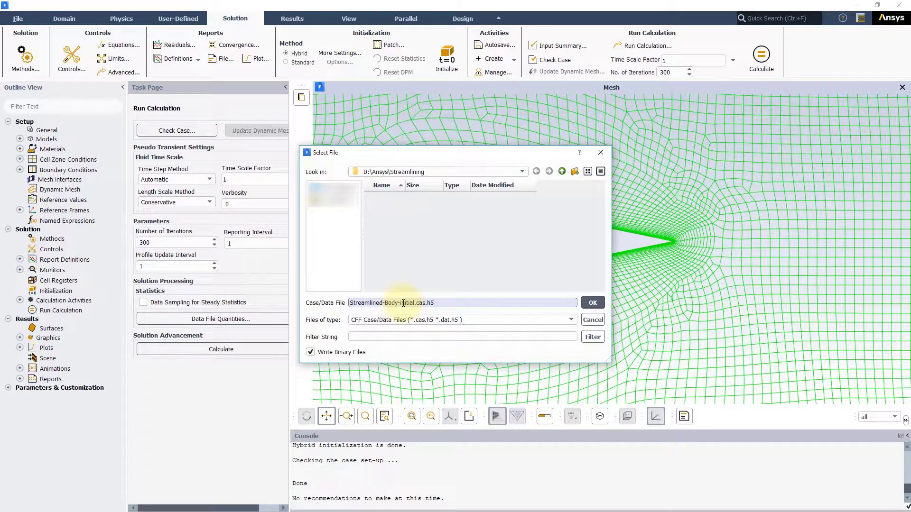
{"action": "left_click", "coordinate": [593, 303]}
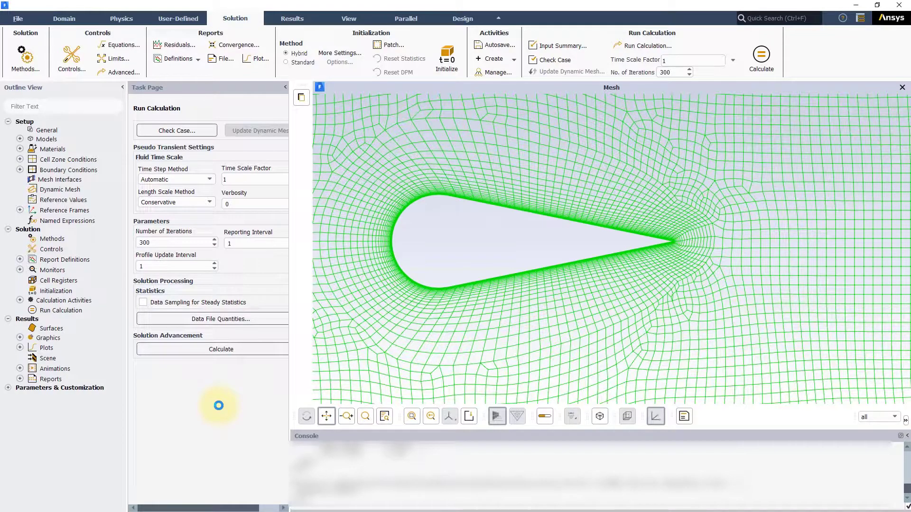
Step: Run the calculation to completion and bring up the scaled residuals plot
{"action": "left_click", "coordinate": [769, 58]}
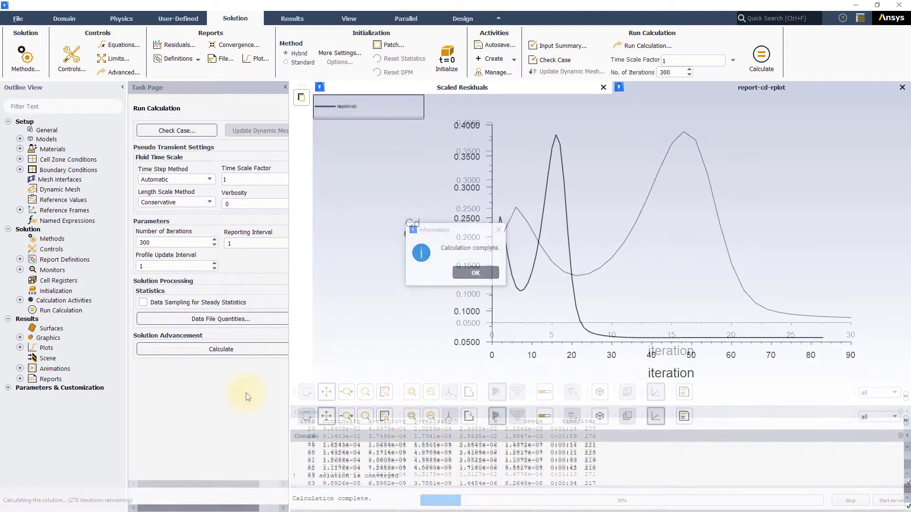
{"action": "left_click", "coordinate": [476, 273]}
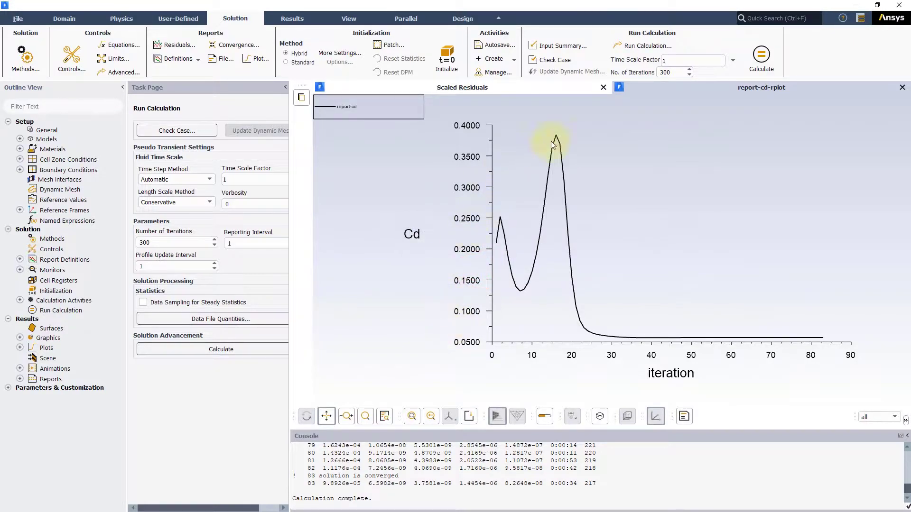
{"action": "left_click", "coordinate": [508, 90]}
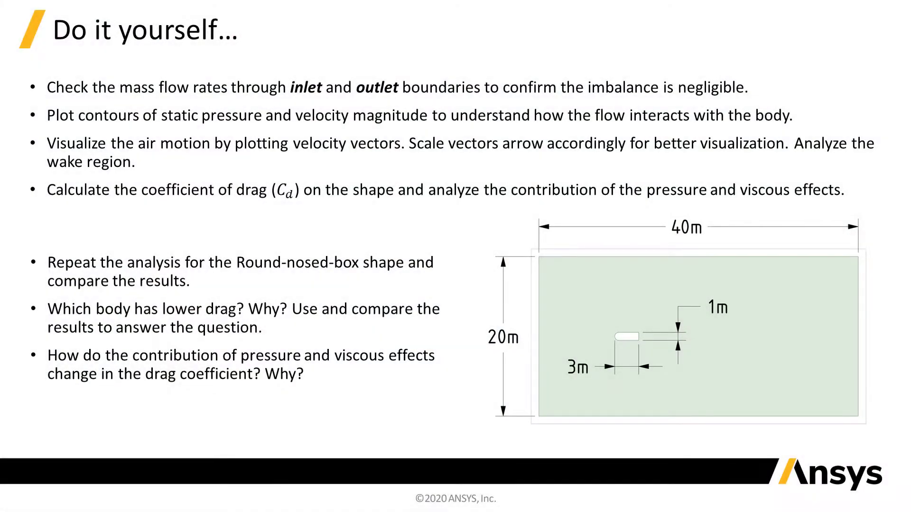